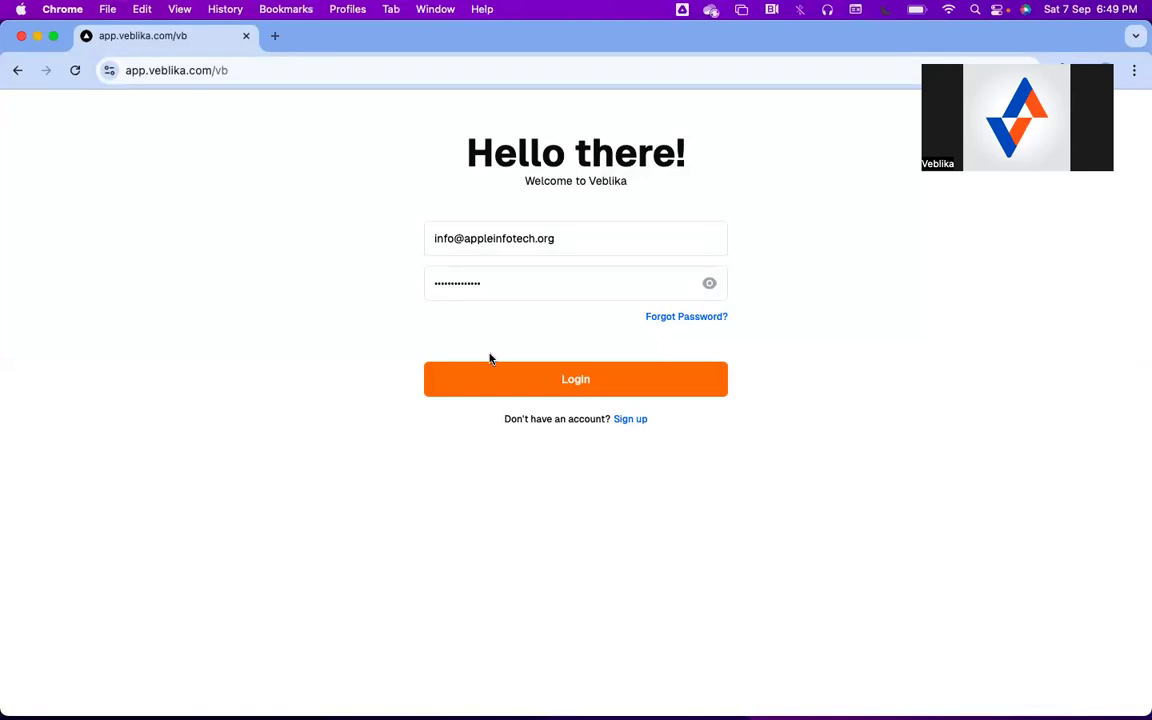
# Sign in with the saved credentials and load the dashboard showing 31 sent, 9 received, 52 contacts
pyautogui.click(530, 386)
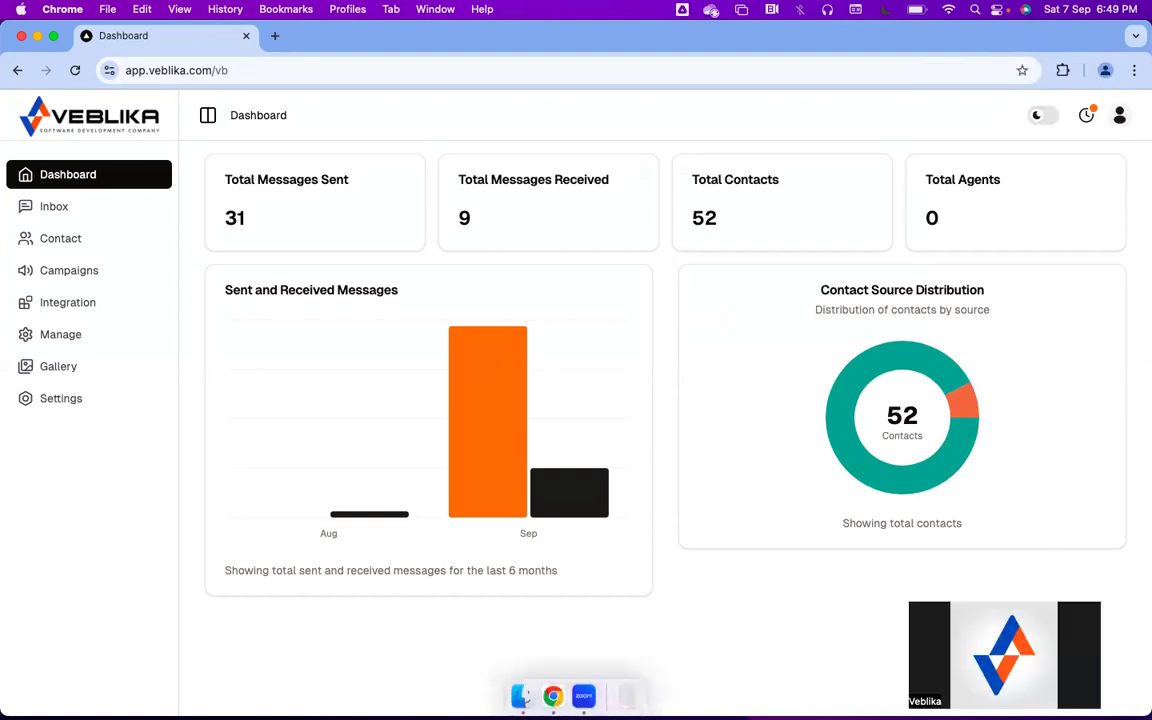
pyautogui.moveTo(568, 470)
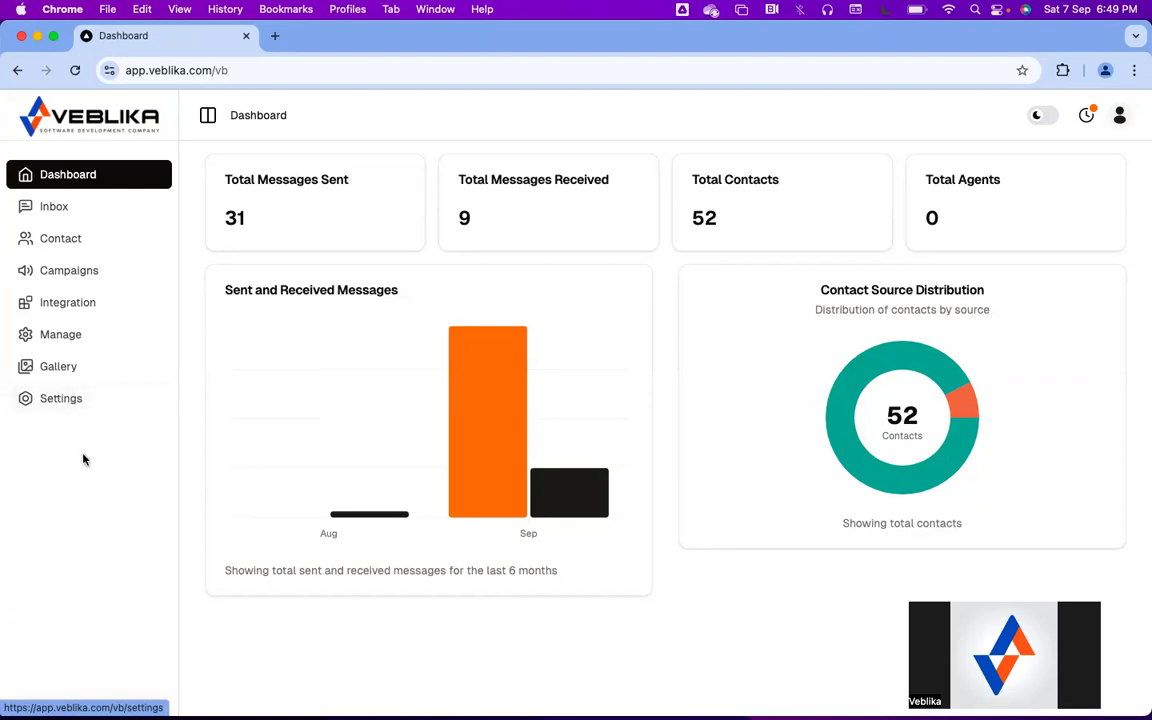
# Open Settings and review the role choices on the Team tab without picking one
pyautogui.click(70, 403)
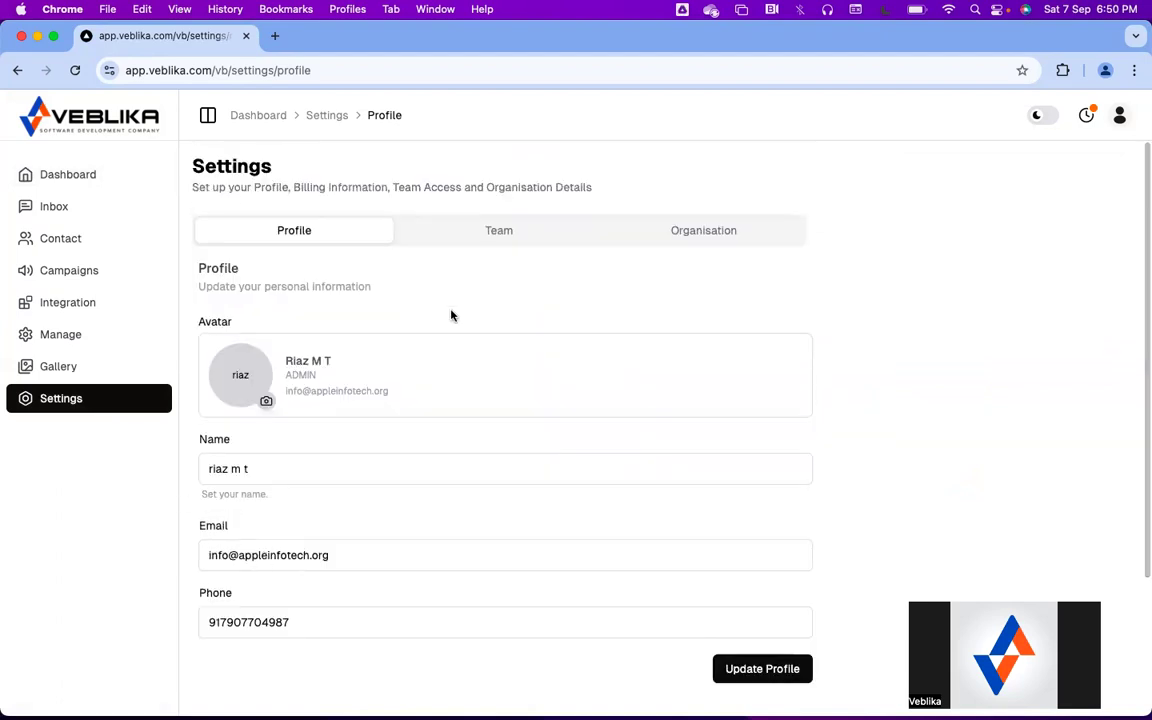
pyautogui.click(495, 242)
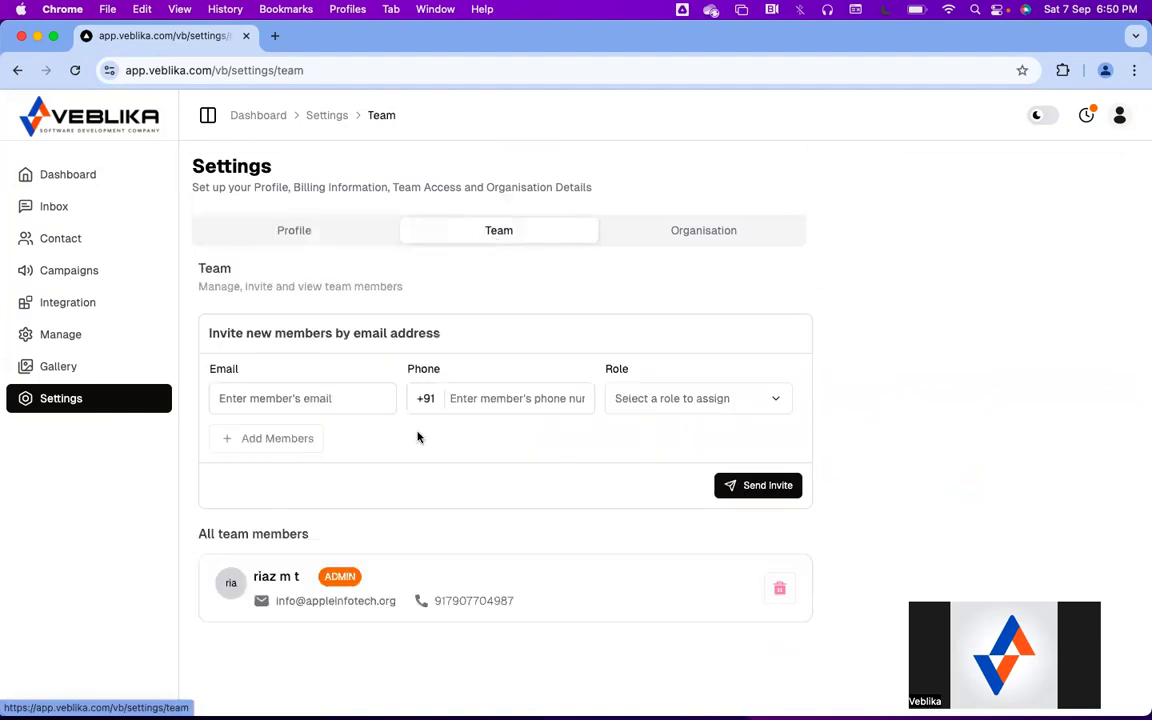
pyautogui.click(666, 405)
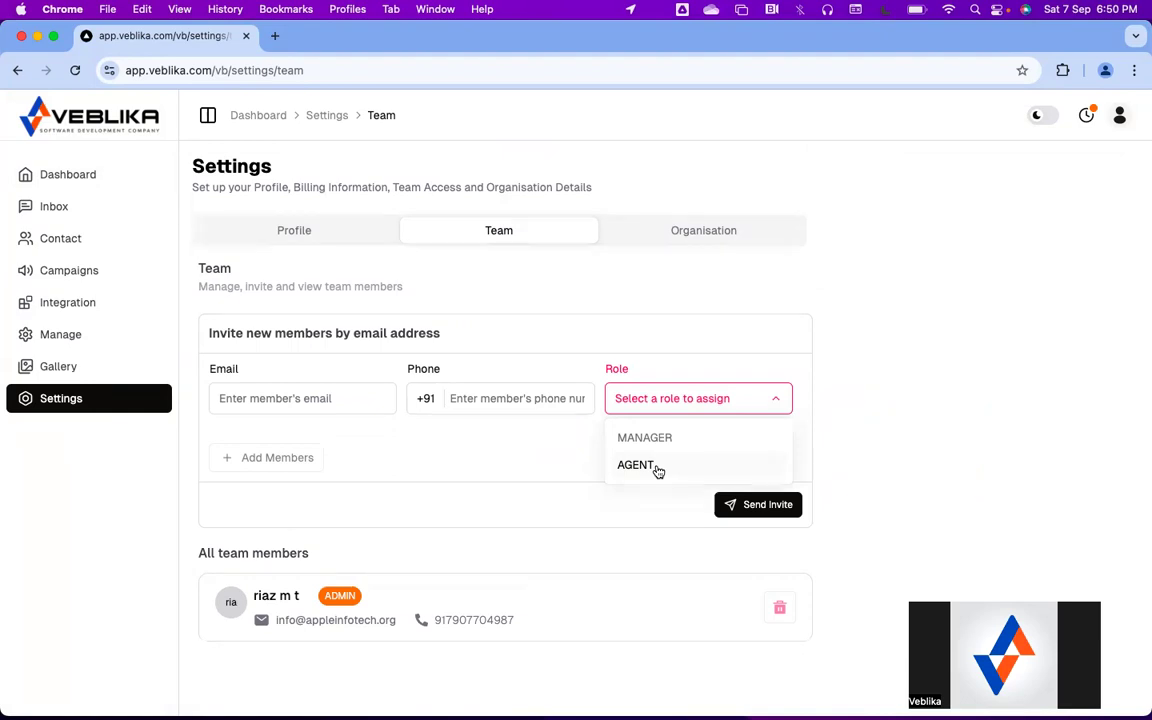
pyautogui.click(709, 237)
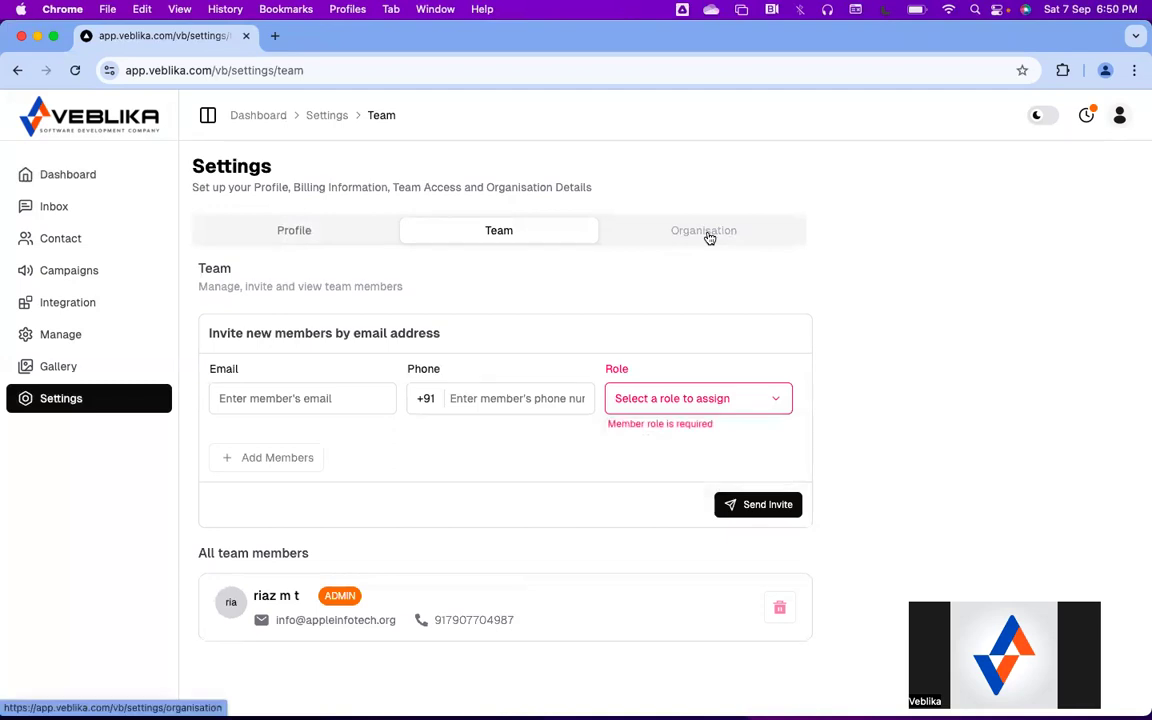
# View the Organisation details: Information Technology & Services industry and website pathansapple.com
pyautogui.click(708, 236)
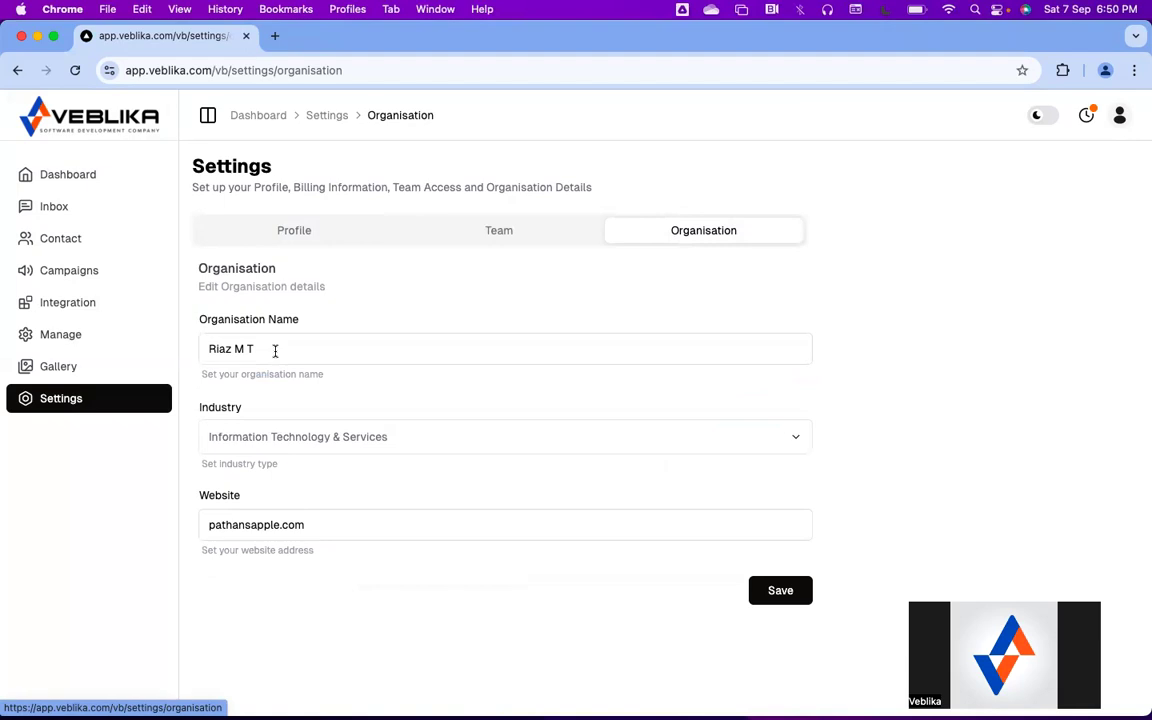
pyautogui.scroll(-3, 275, 352)
pyautogui.scroll(3, 275, 352)
pyautogui.click(60, 367)
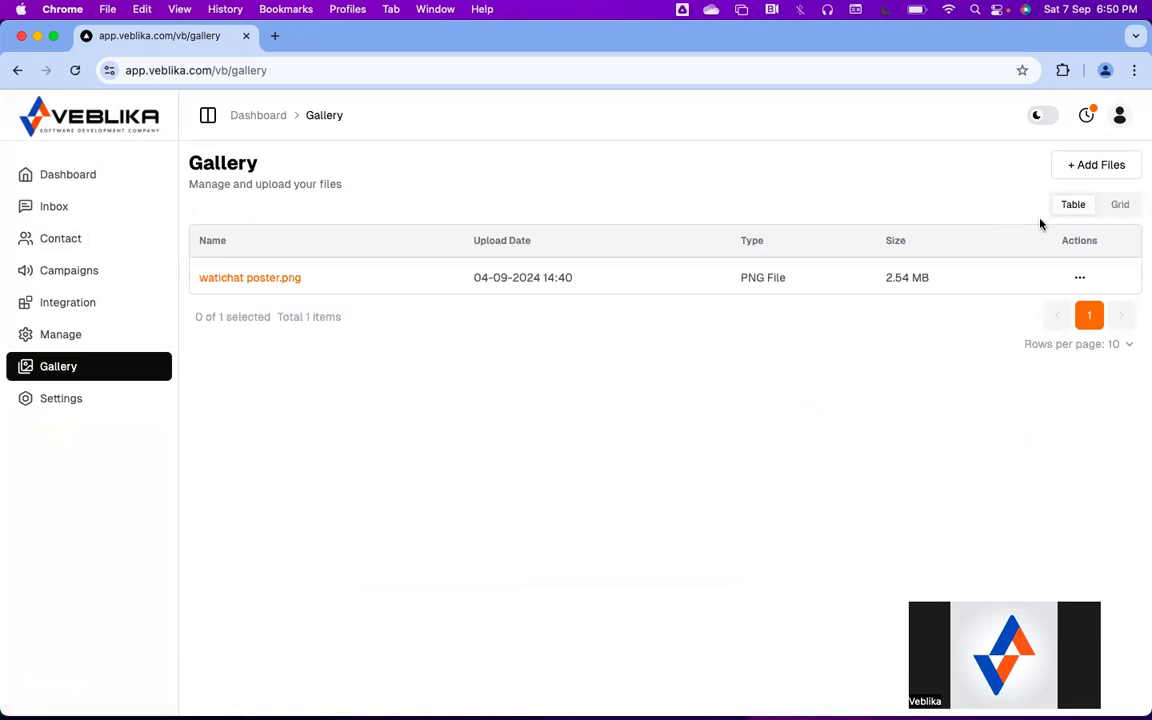
# Toggle the Gallery to Grid and back to Table view showing watichat poster.png, then check the account menu
pyautogui.click(1121, 206)
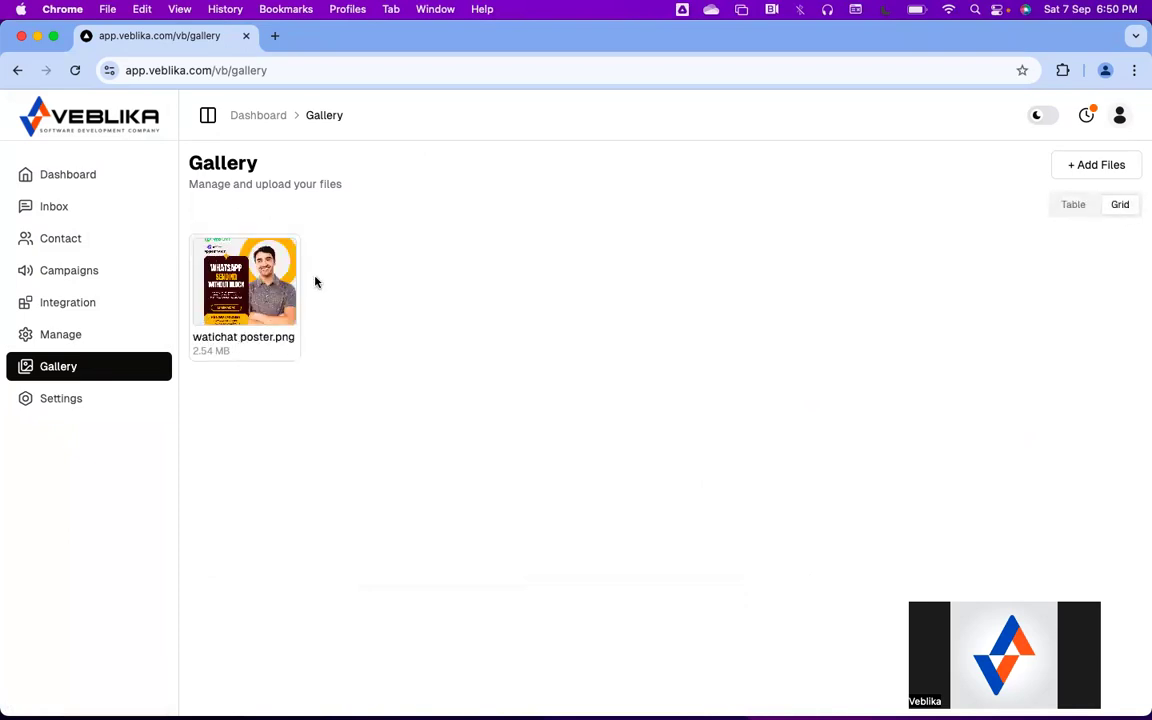
pyautogui.click(1082, 212)
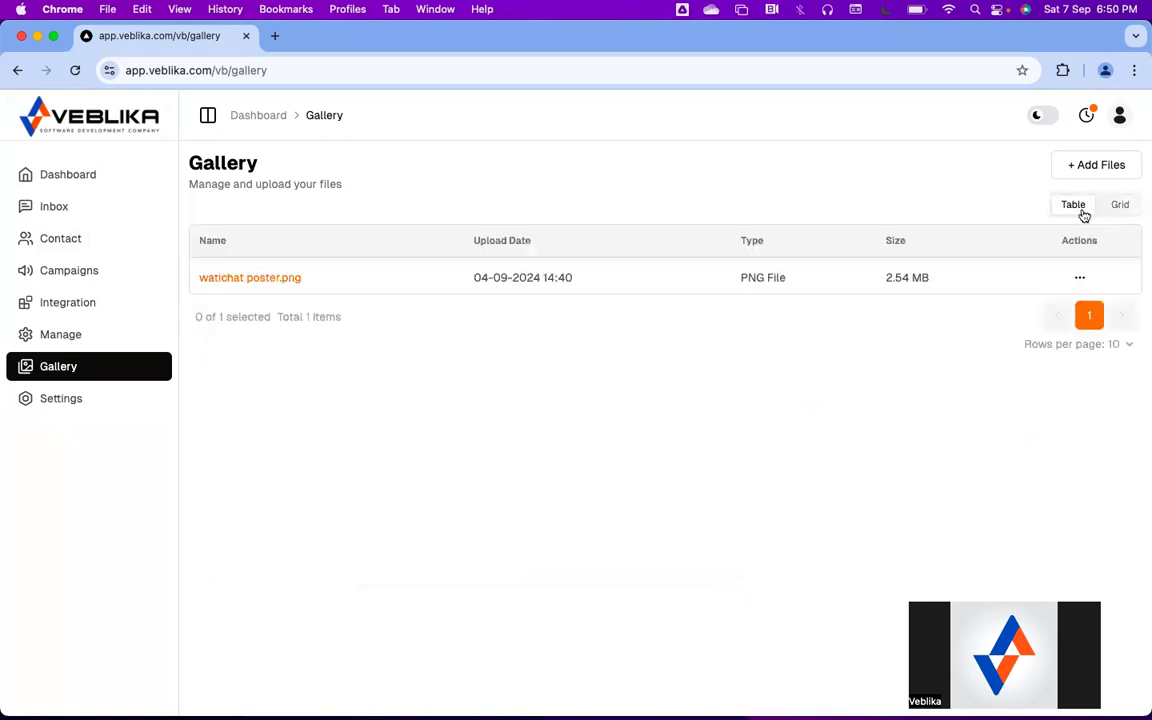
pyautogui.click(1122, 119)
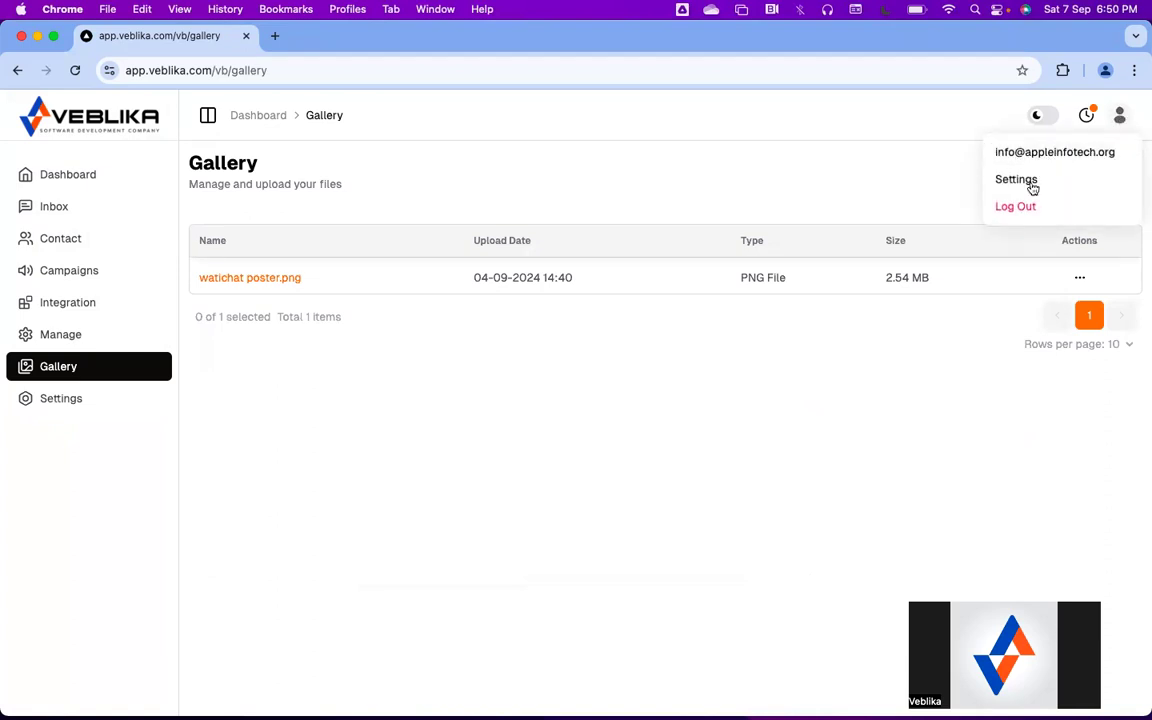
pyautogui.click(886, 174)
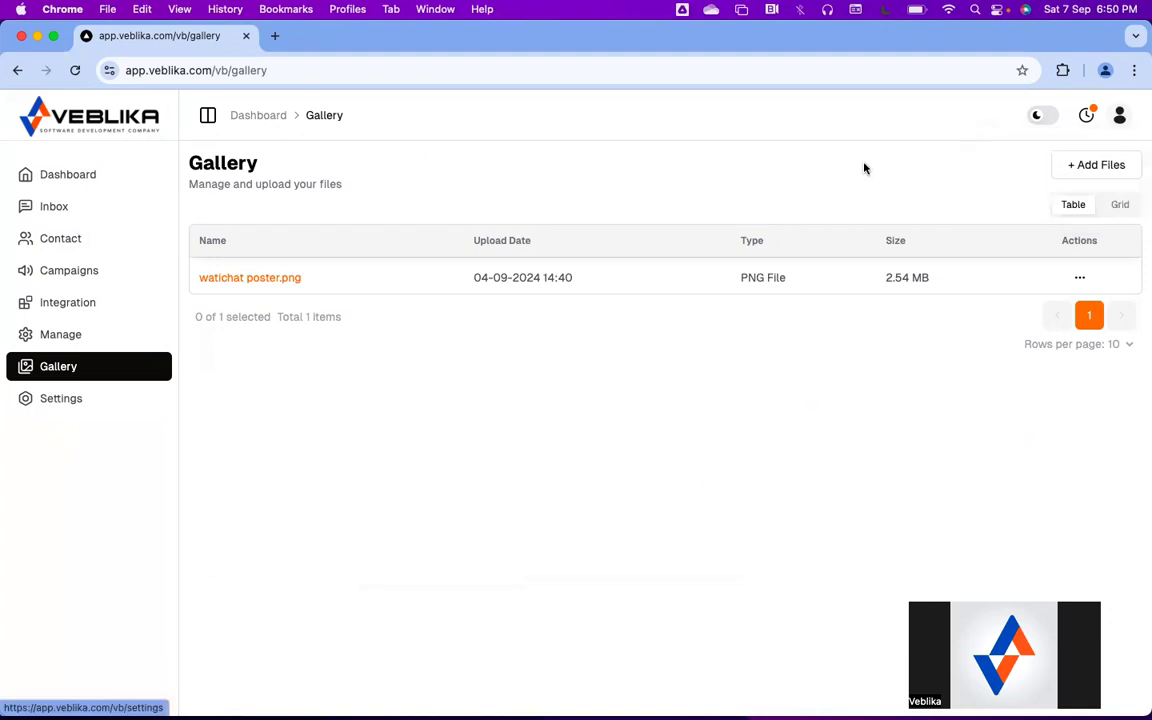
# In Manage, view Tags, then Columns (Email, Status), and start a Create Column form
pyautogui.click(60, 336)
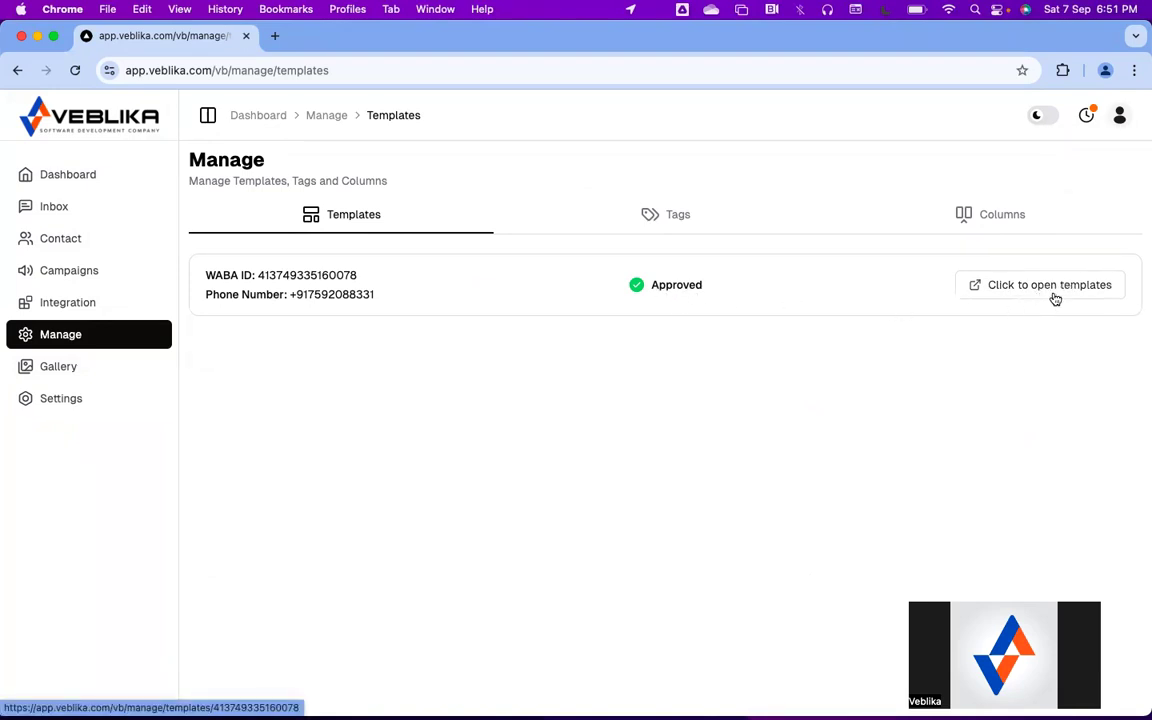
pyautogui.click(670, 219)
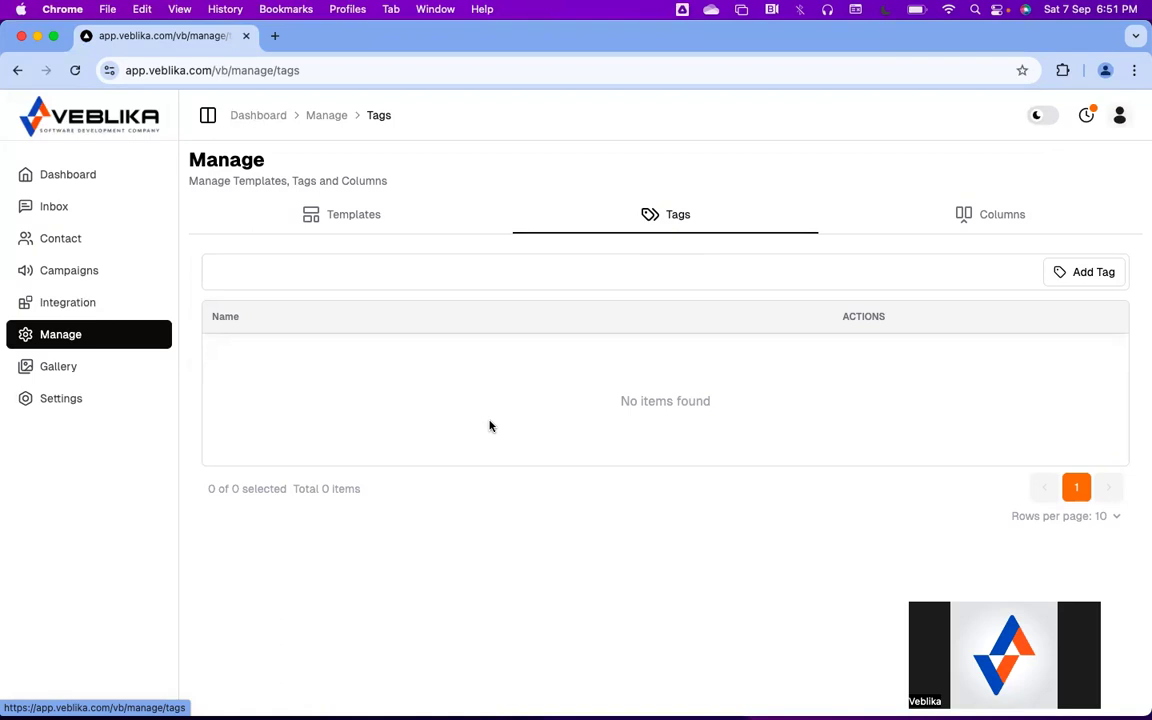
pyautogui.click(1003, 216)
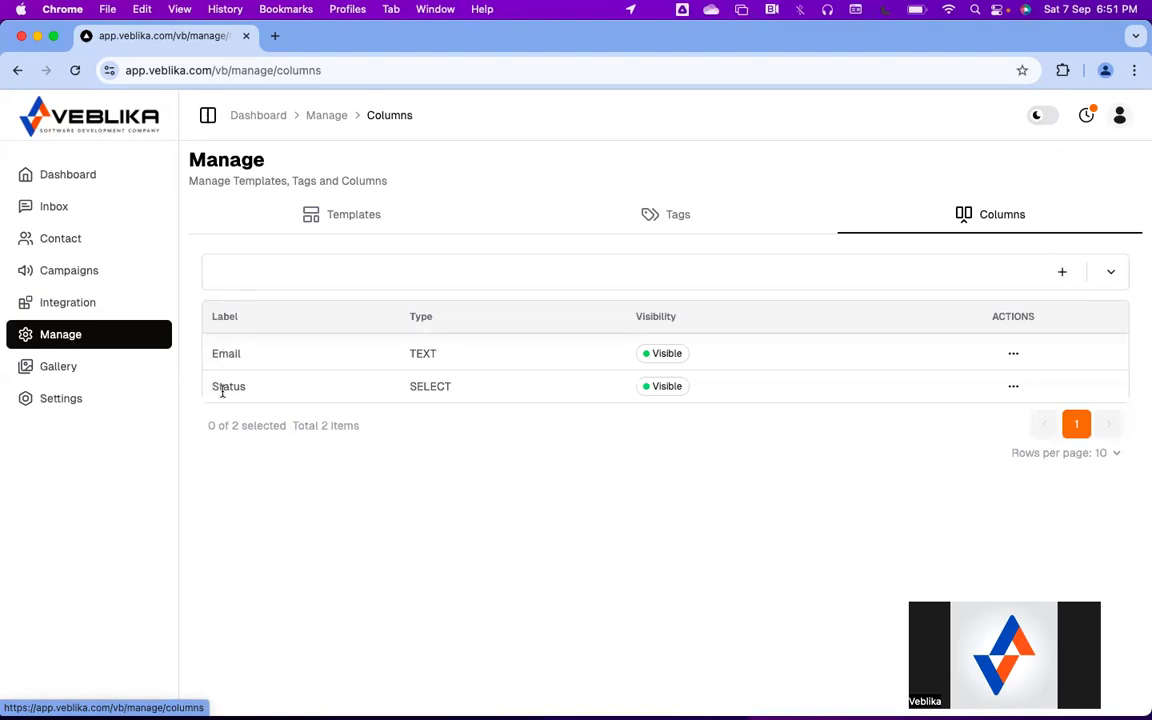
pyautogui.click(1063, 271)
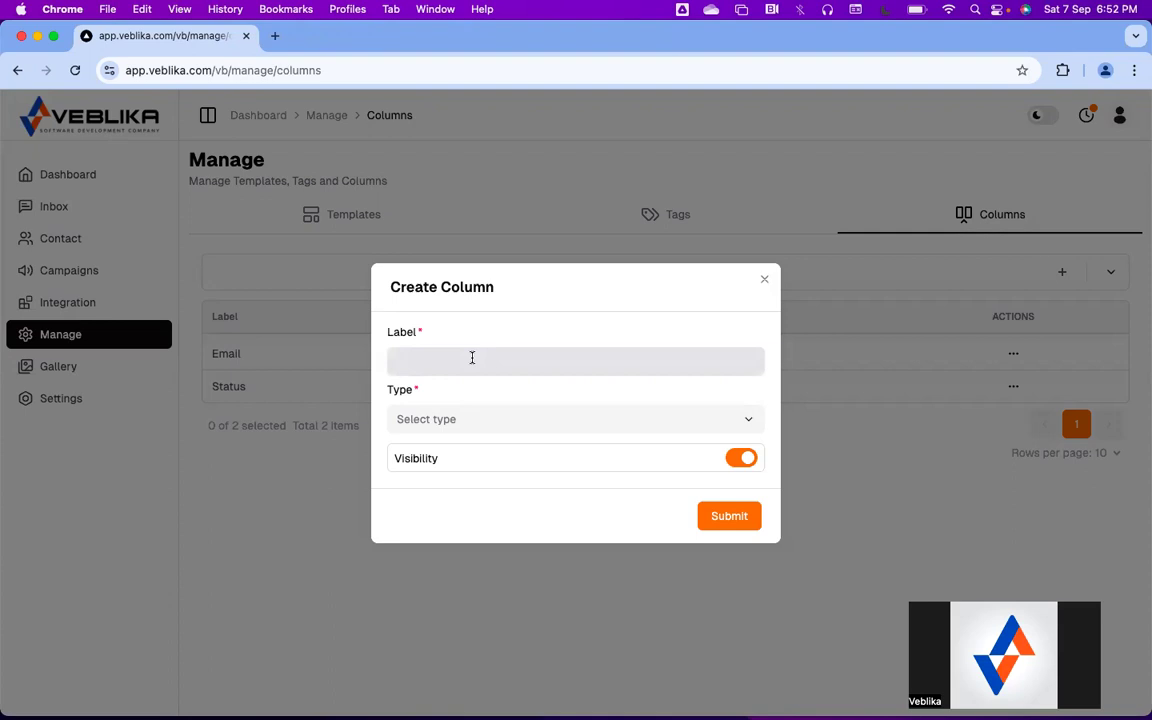
# Create a Select column 'Services Looking for' with options Online and Offline
pyautogui.click(472, 357)
pyautogui.write('Services')
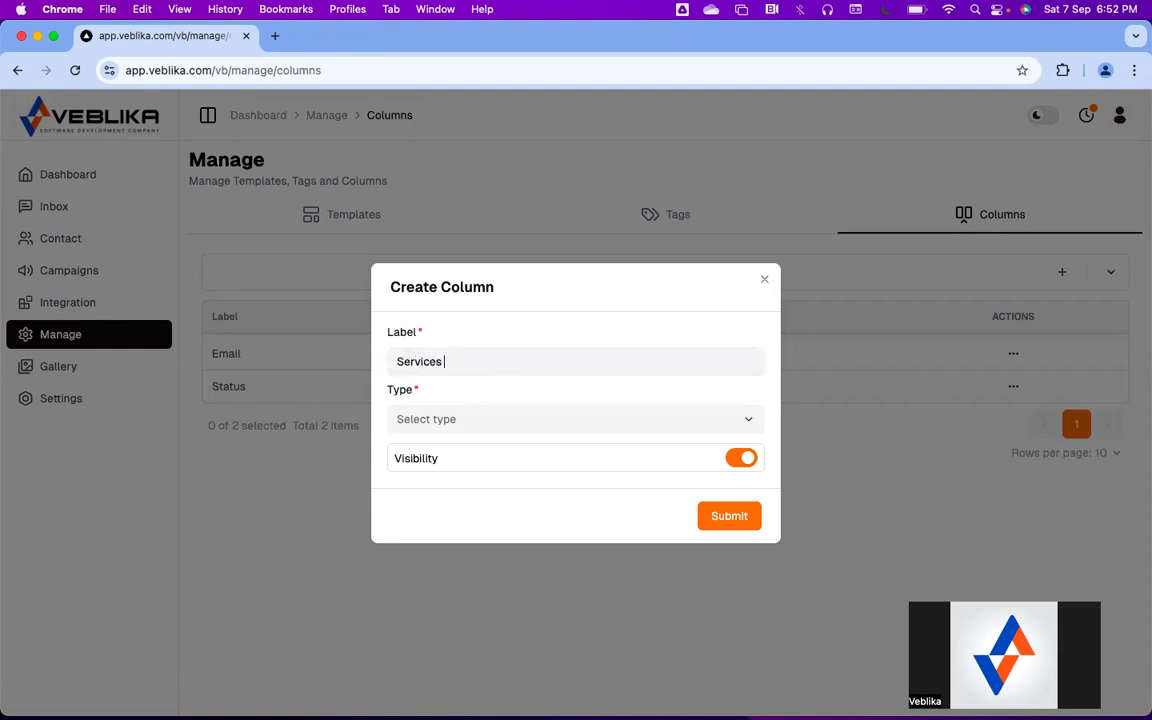
pyautogui.write(' Looking for')
pyautogui.click(458, 421)
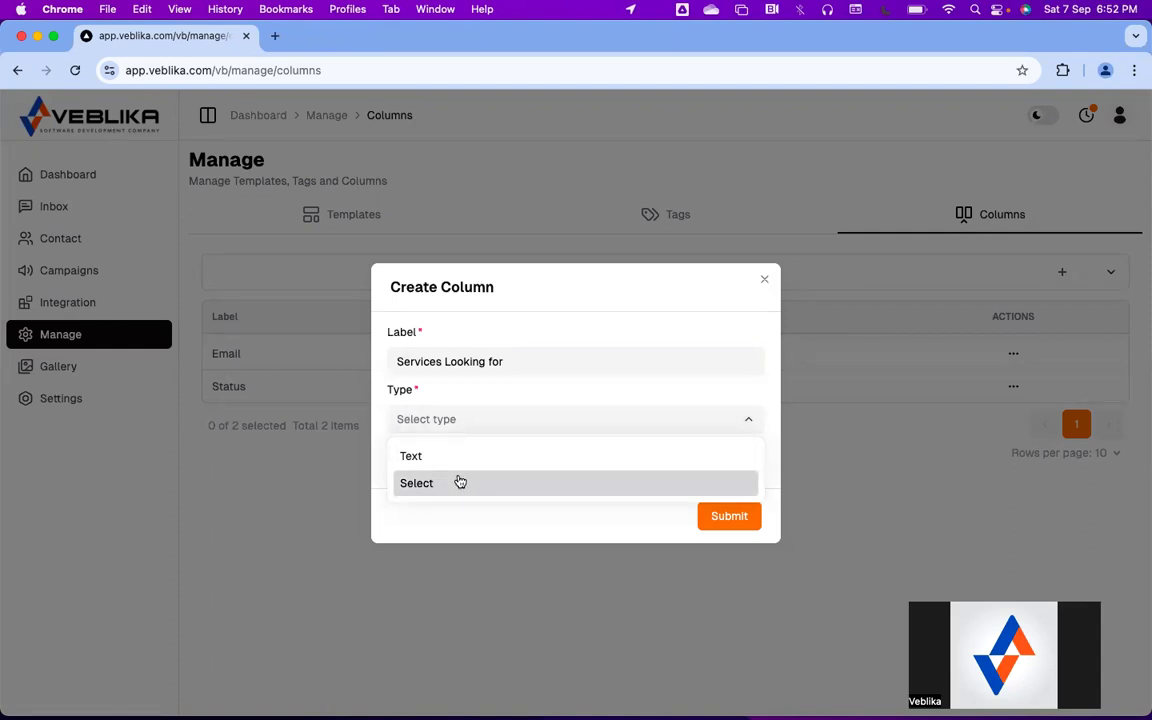
pyautogui.click(460, 482)
pyautogui.click(431, 436)
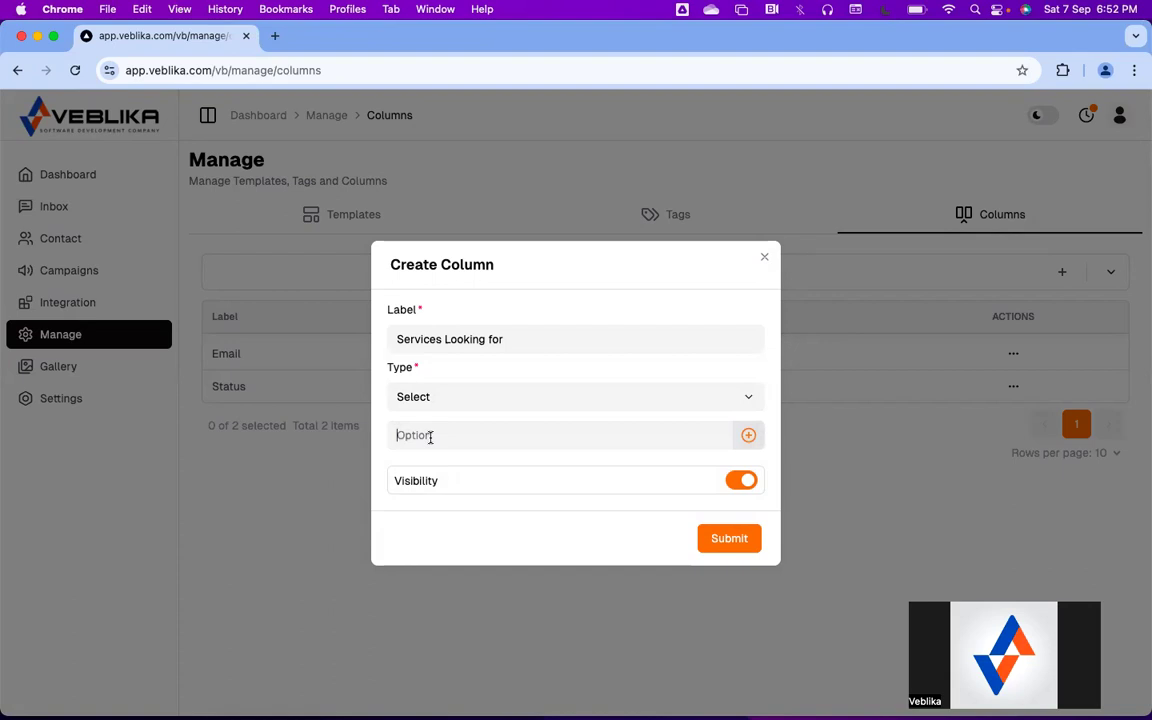
pyautogui.write('Online')
pyautogui.click(748, 435)
pyautogui.write('Offline')
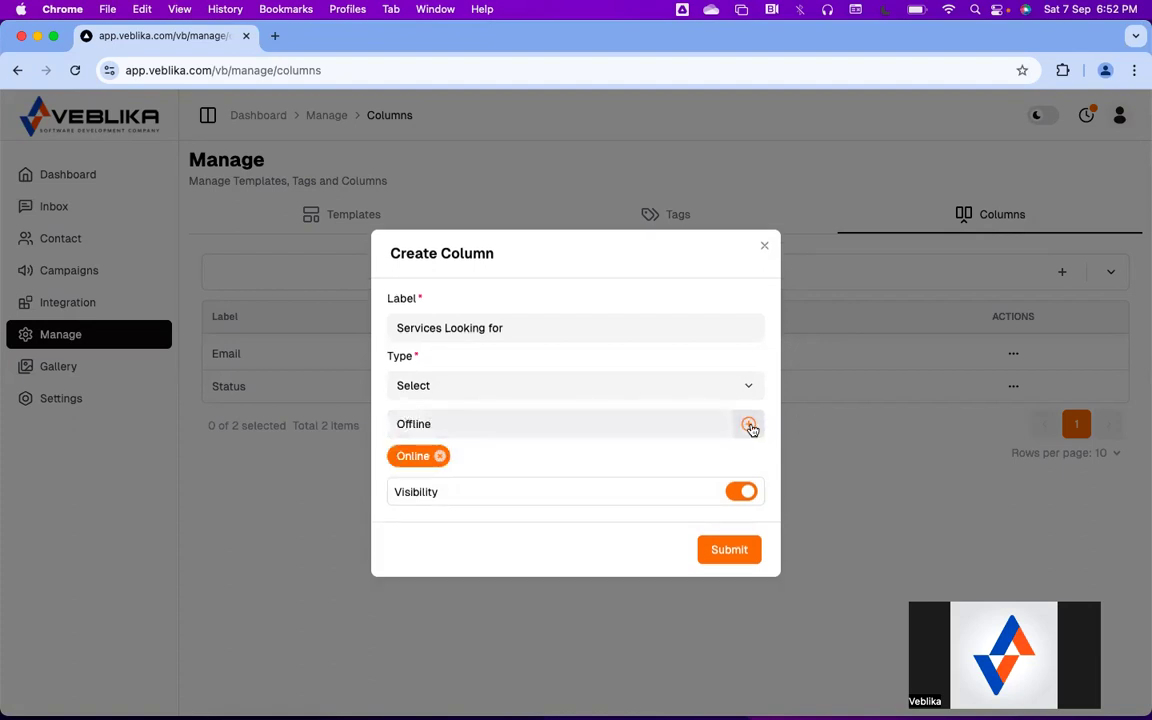
pyautogui.click(749, 426)
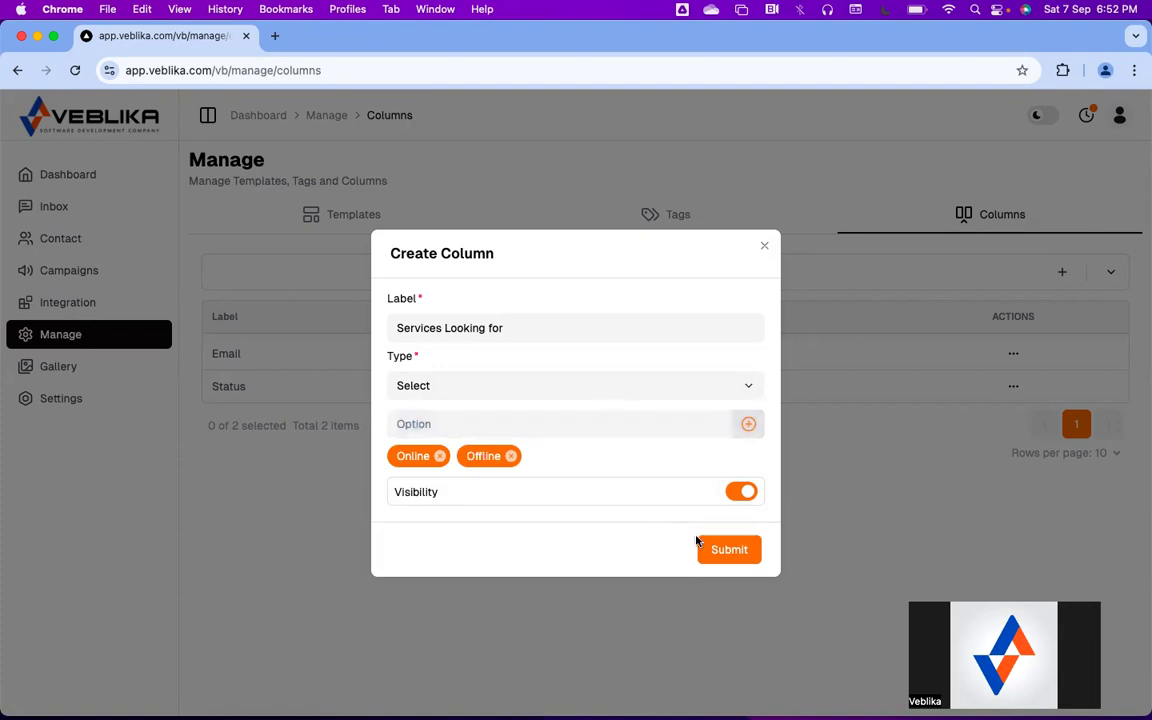
pyautogui.click(731, 552)
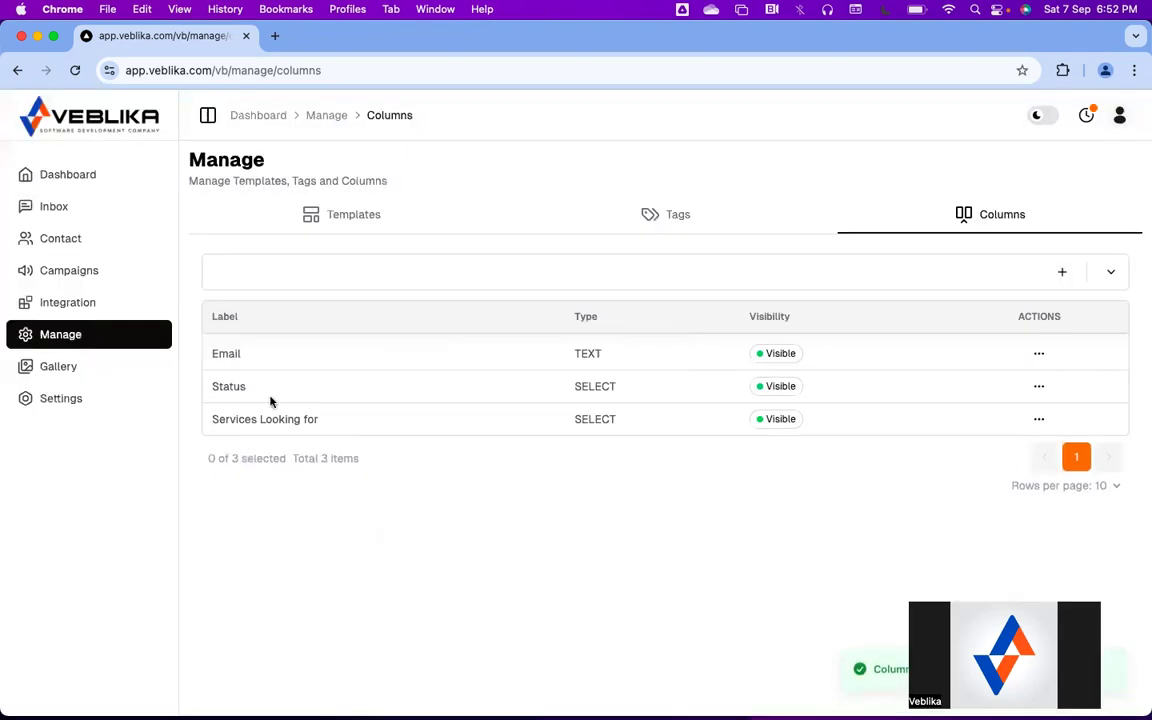
# Check the new column's visibility and open its edit window, closing without changes
pyautogui.moveTo(212, 419); pyautogui.dragTo(305, 419)
pyautogui.click(323, 423)
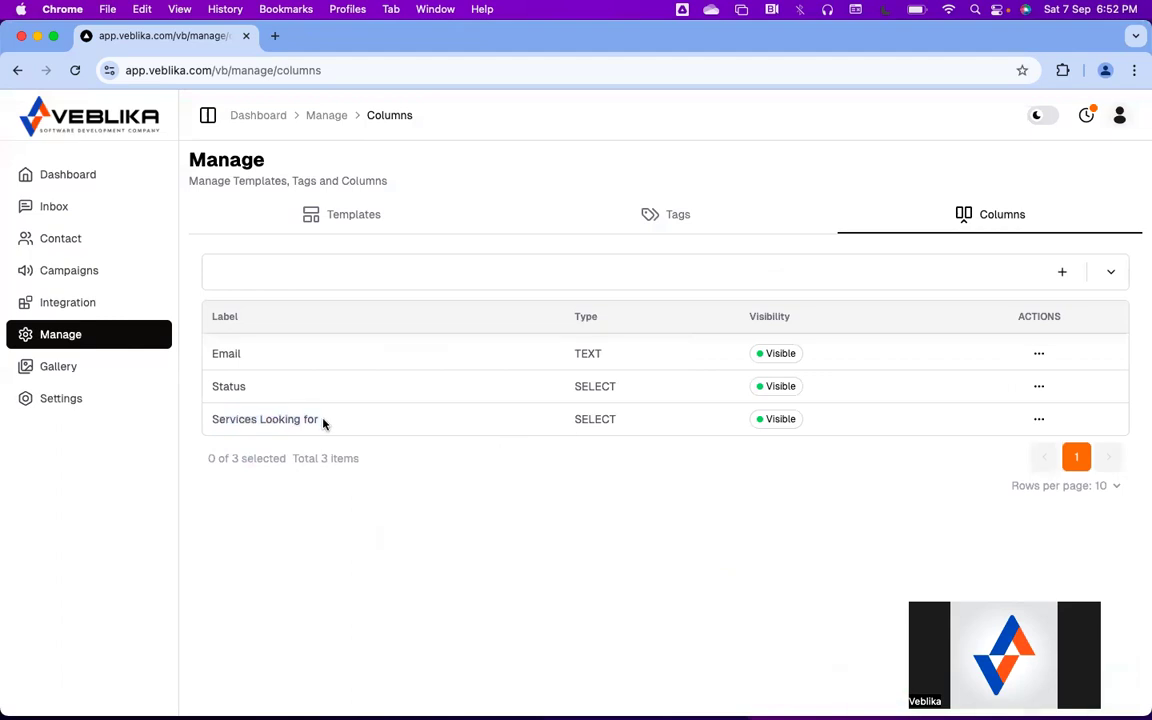
pyautogui.click(1110, 272)
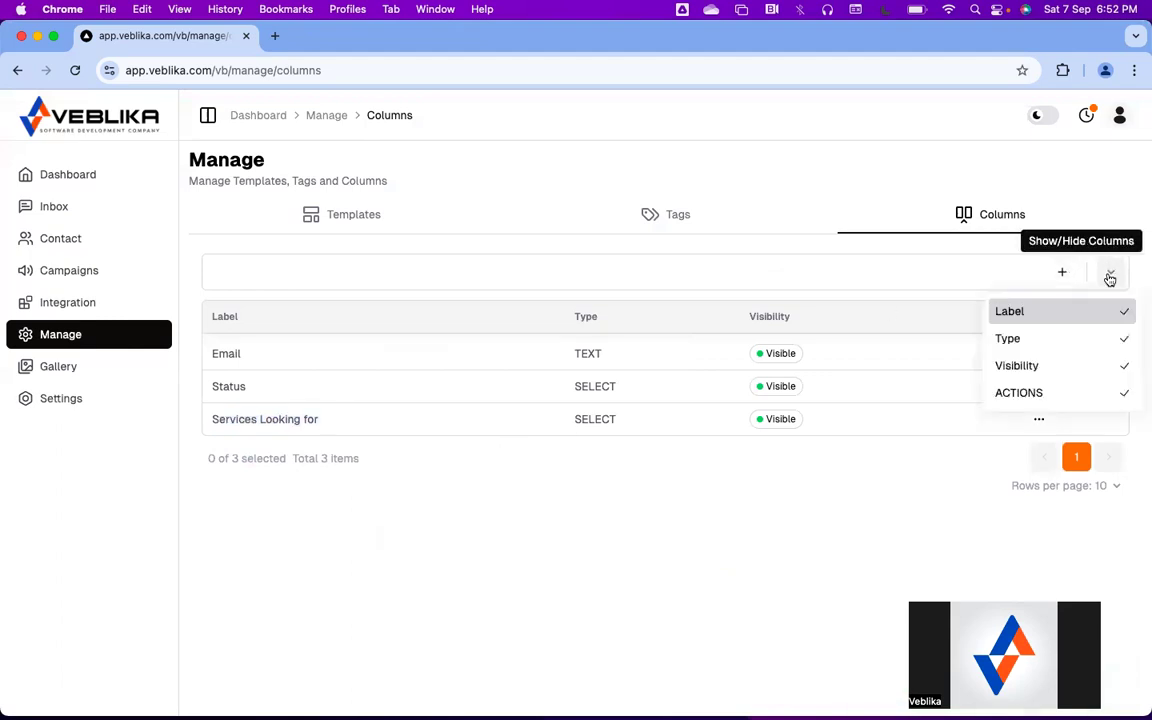
pyautogui.click(1039, 419)
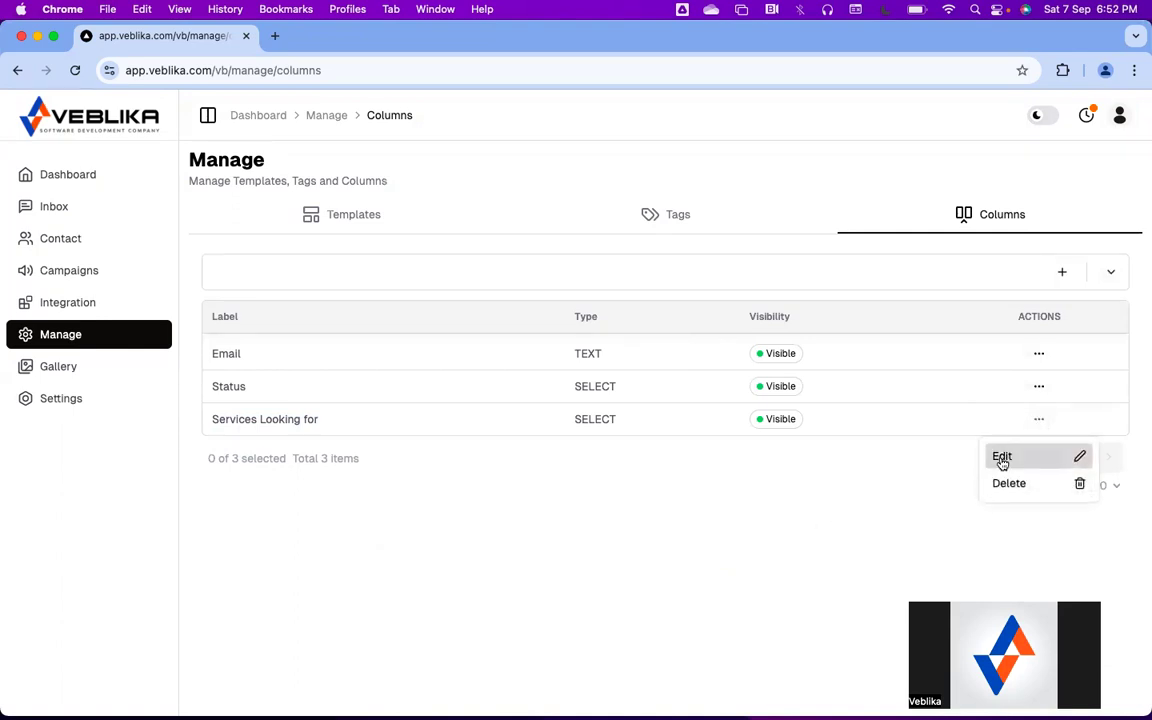
pyautogui.click(1002, 459)
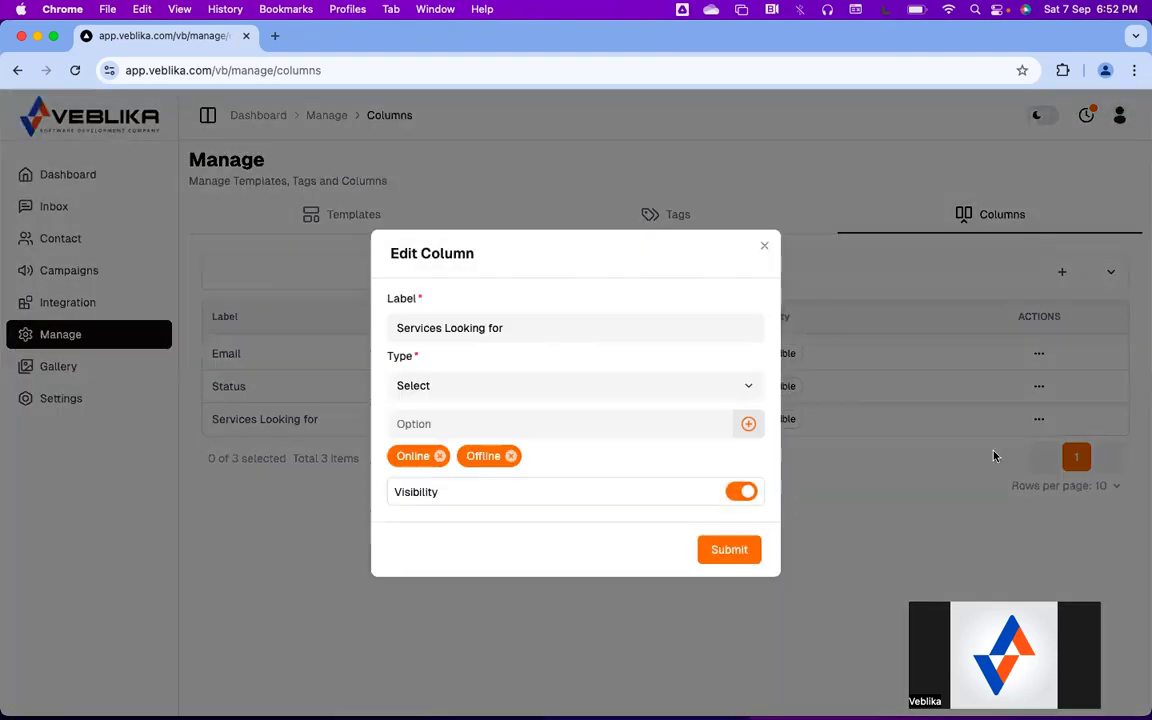
pyautogui.click(764, 247)
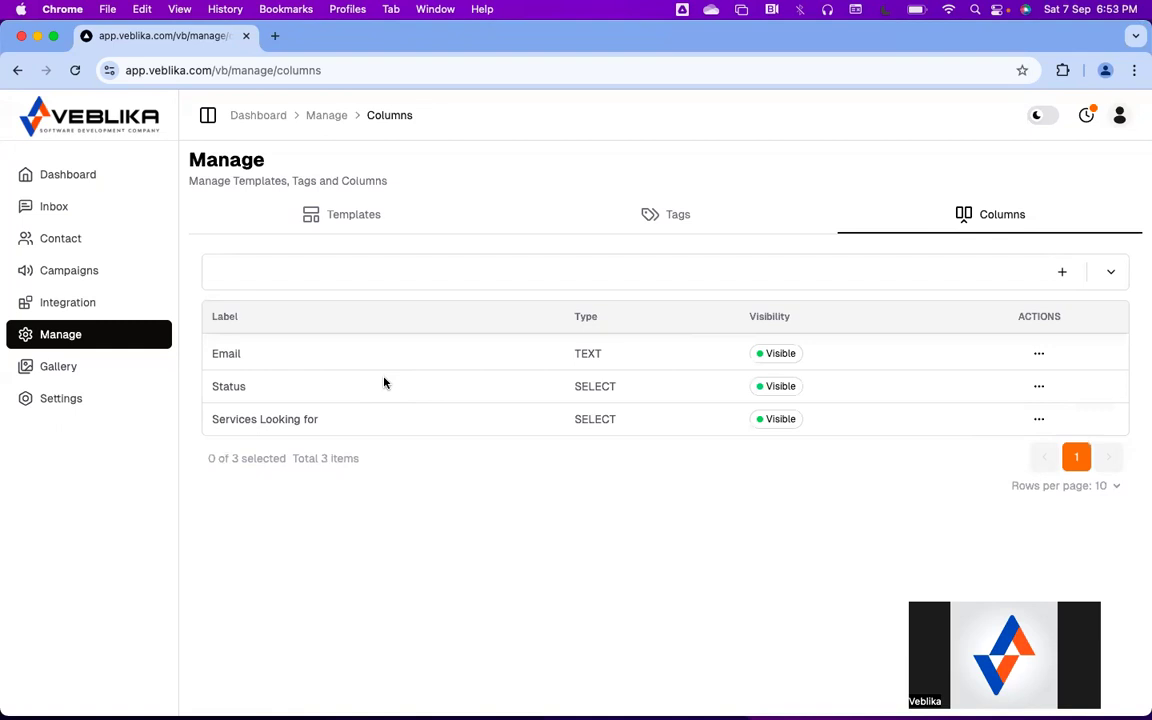
# On the Integration page, point out the Facebook lead Ads and Custom Integration cards
pyautogui.click(66, 304)
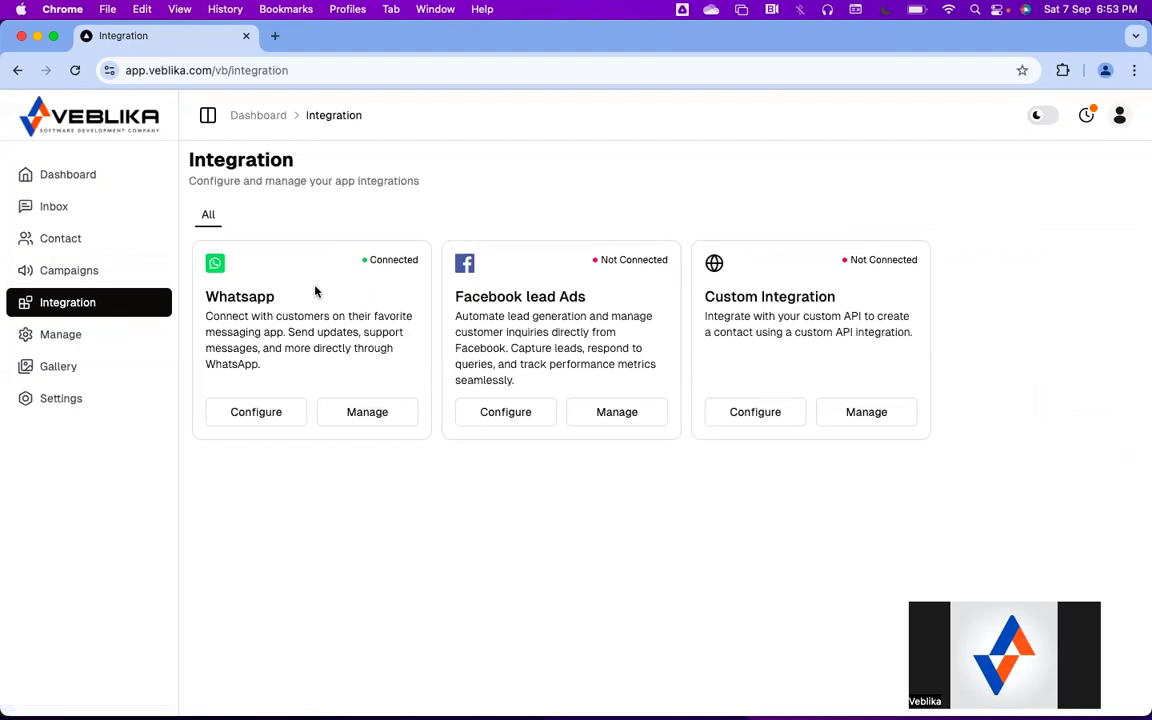
pyautogui.moveTo(488, 297); pyautogui.dragTo(602, 298)
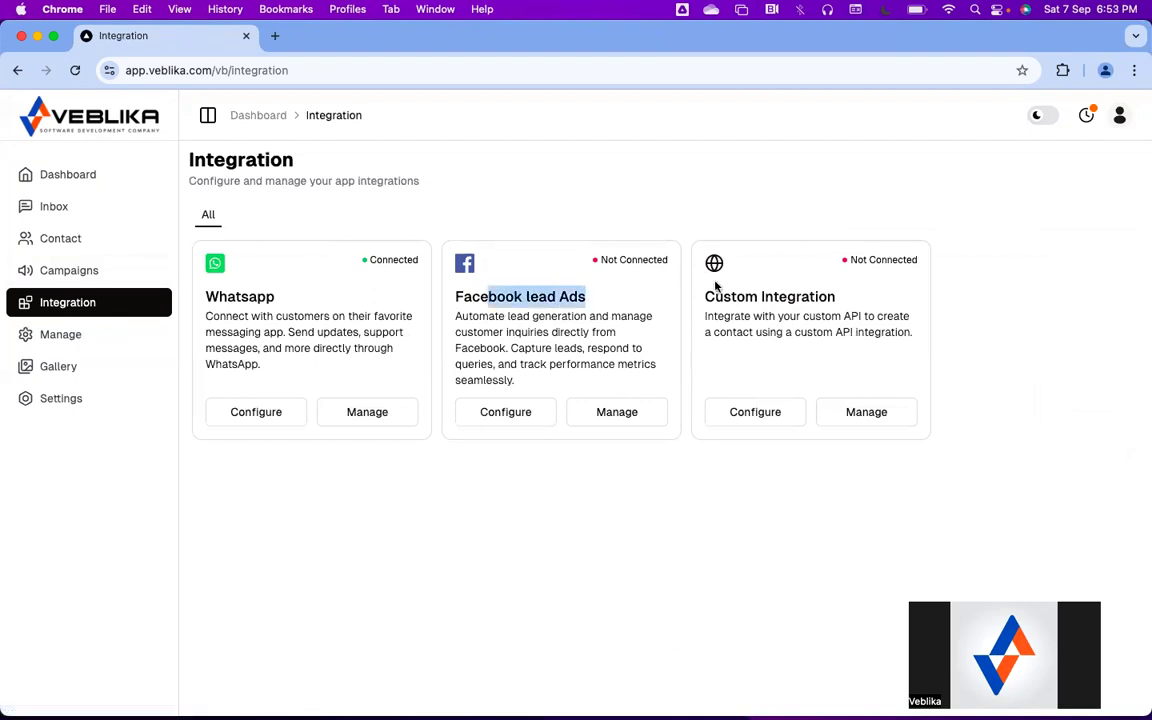
pyautogui.moveTo(724, 297); pyautogui.dragTo(842, 309)
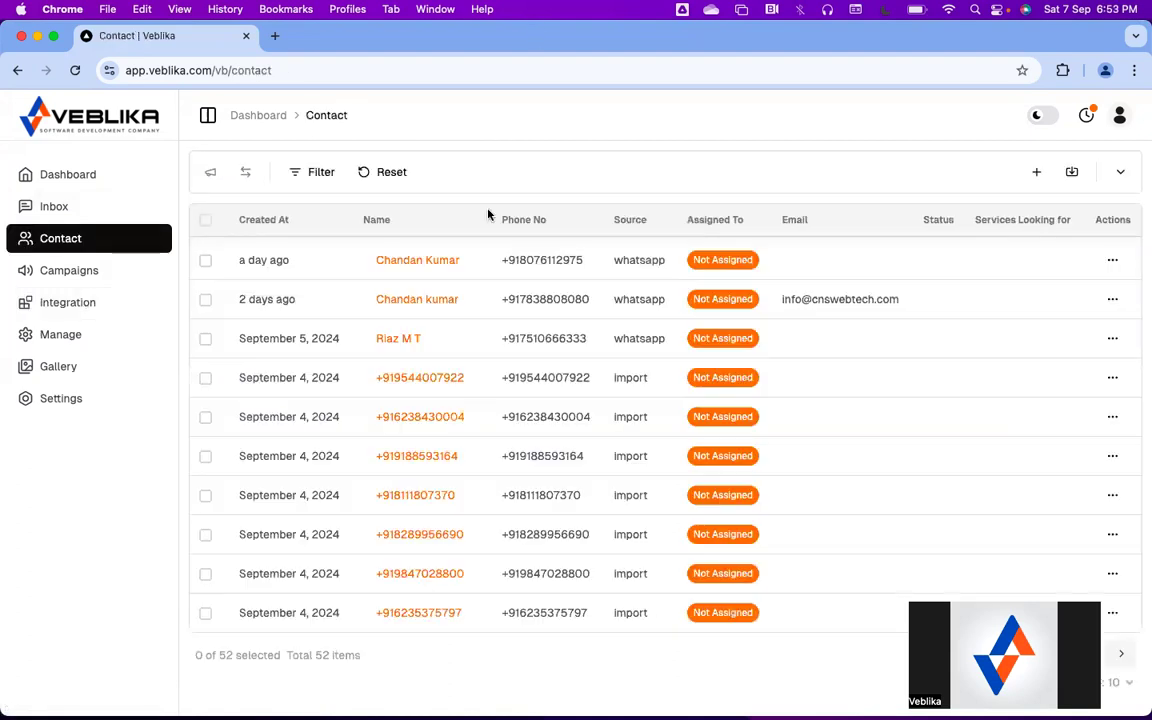
# Uncheck Phone No in the table's column visibility list and close the list
pyautogui.click(1120, 172)
pyautogui.click(1041, 266)
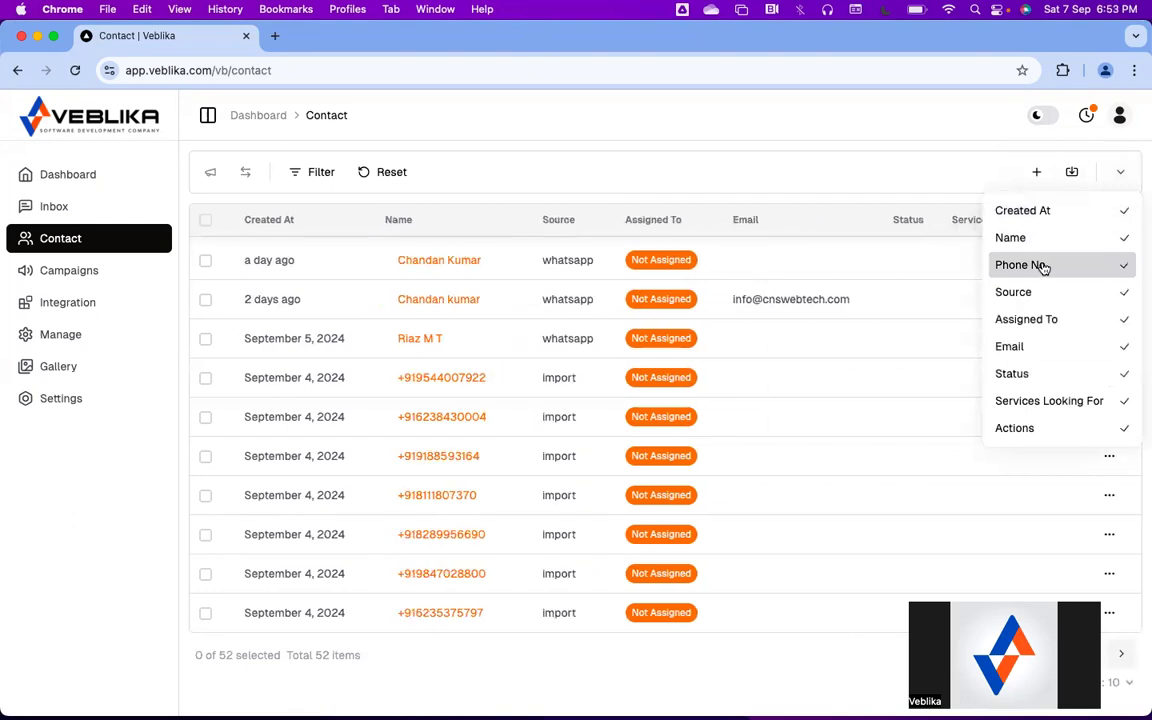
pyautogui.click(811, 120)
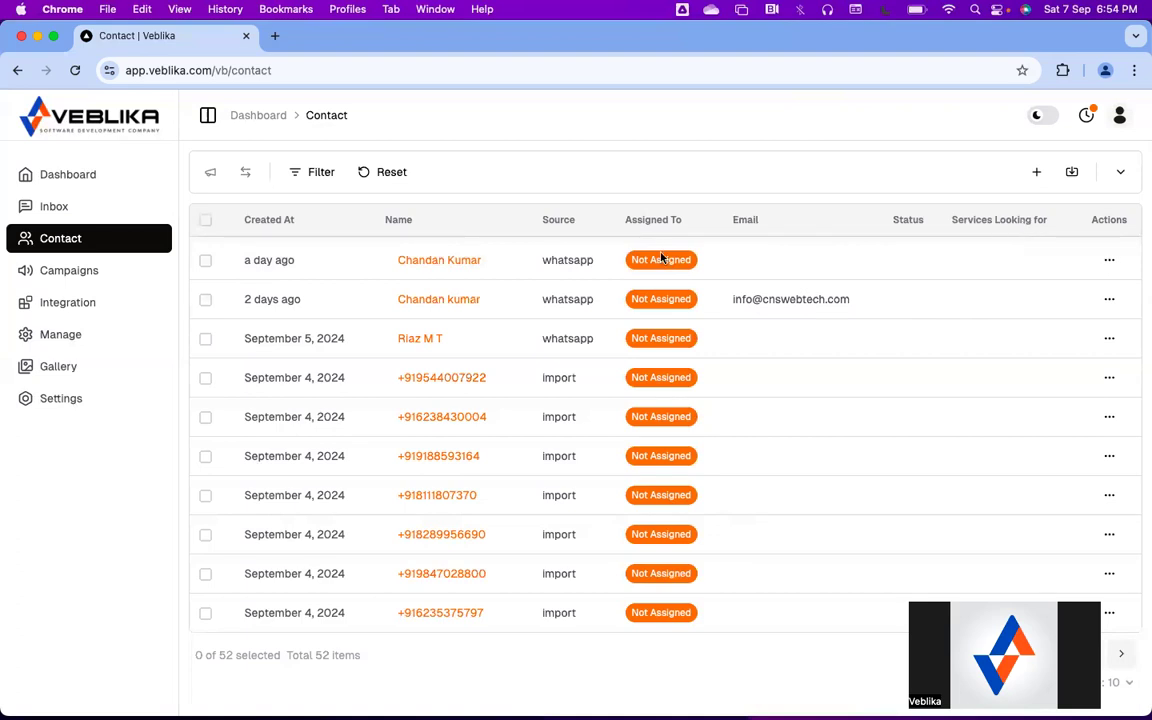
# Open the newest contact's details and assign it to the admin user
pyautogui.click(449, 300)
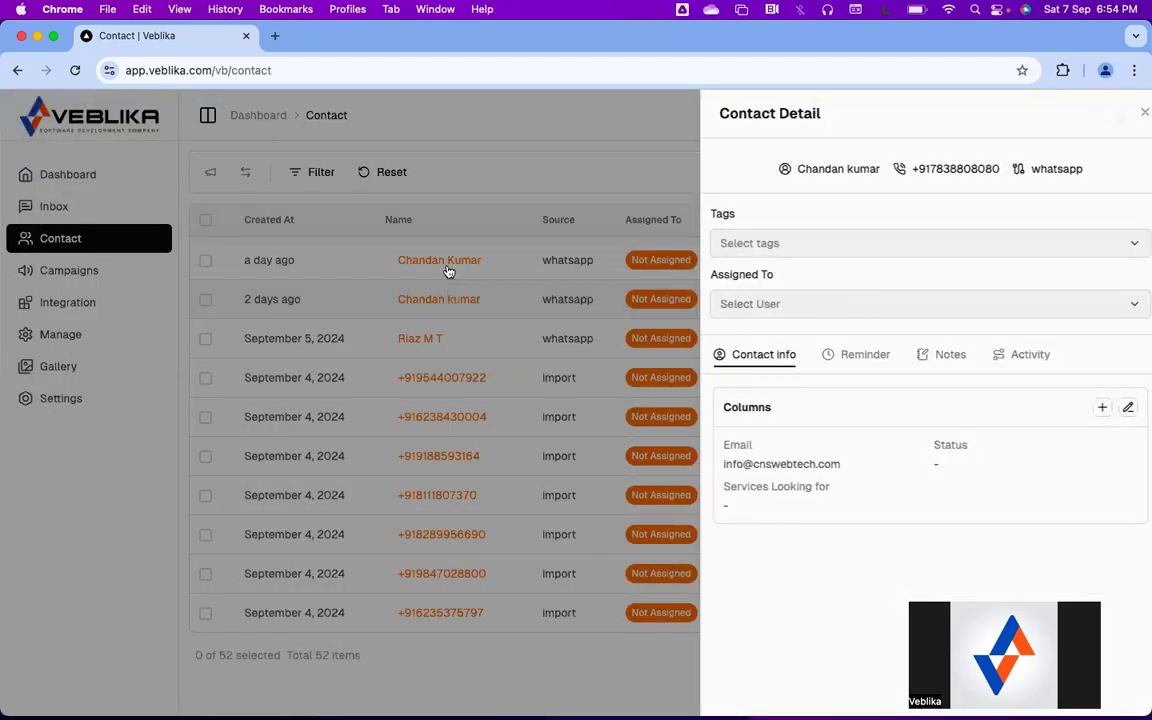
pyautogui.click(442, 261)
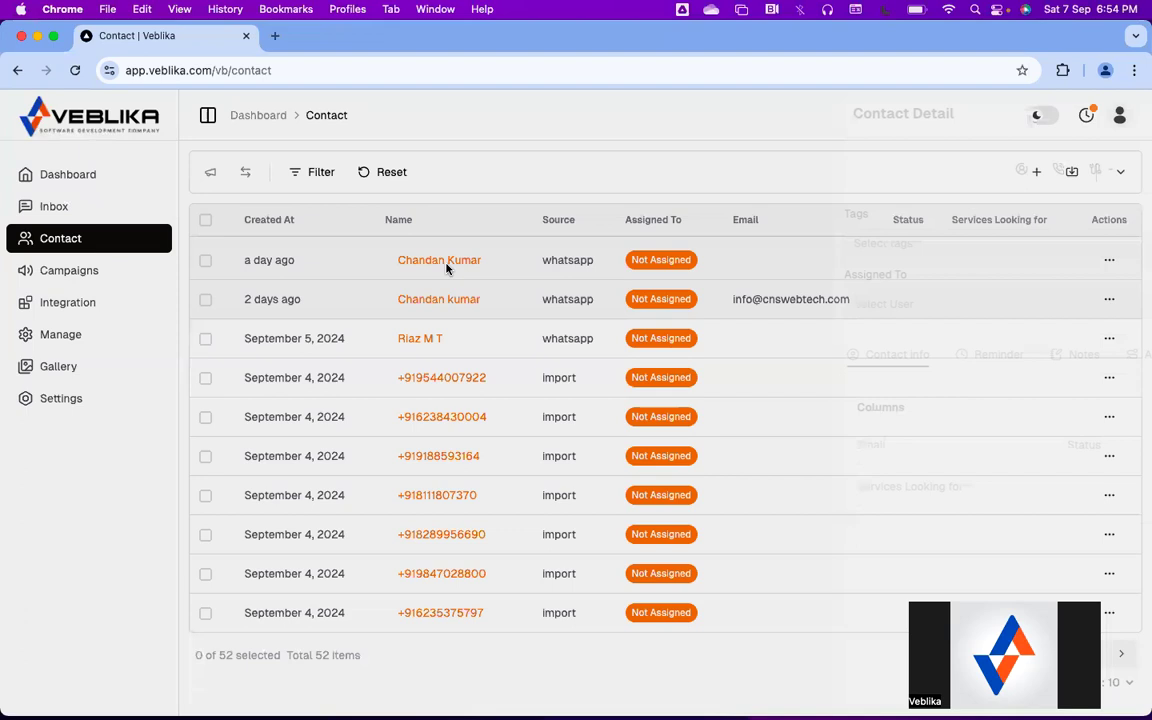
pyautogui.click(442, 262)
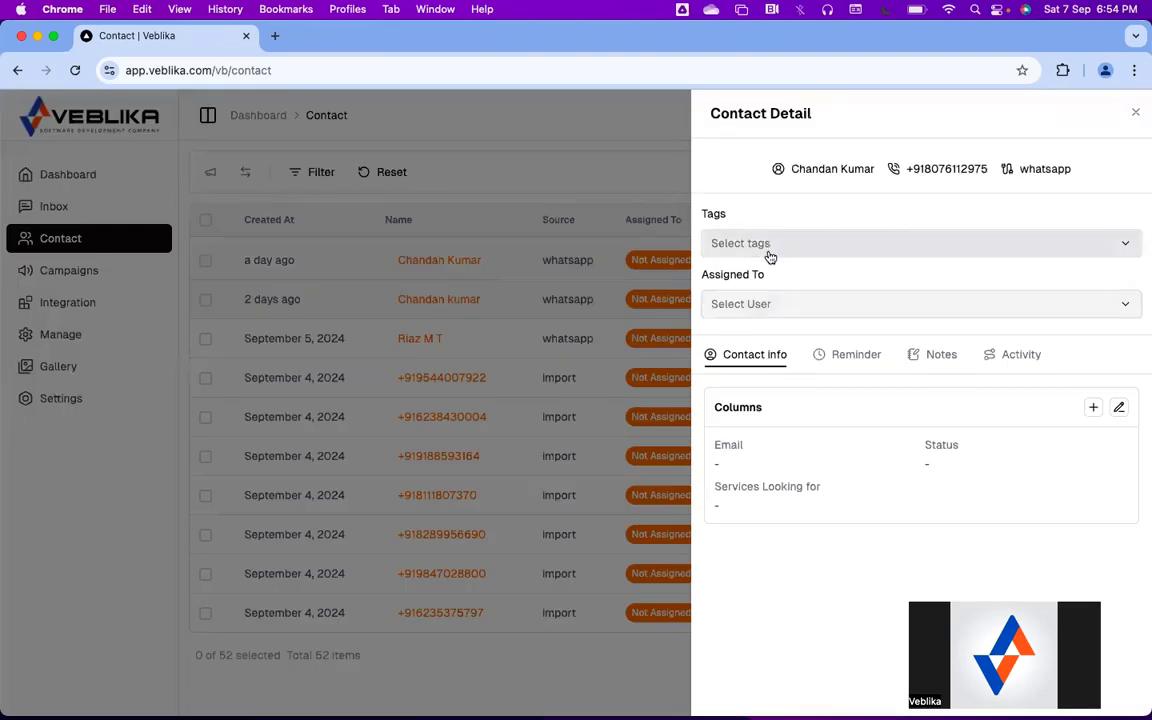
pyautogui.click(761, 303)
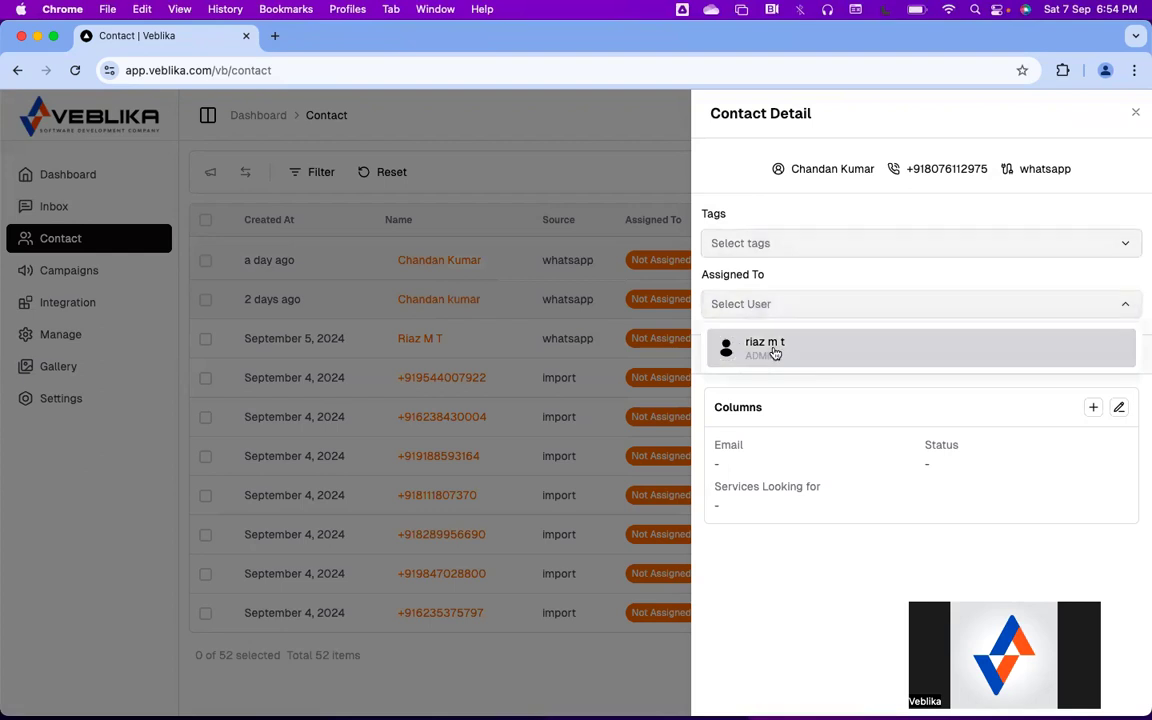
pyautogui.click(770, 346)
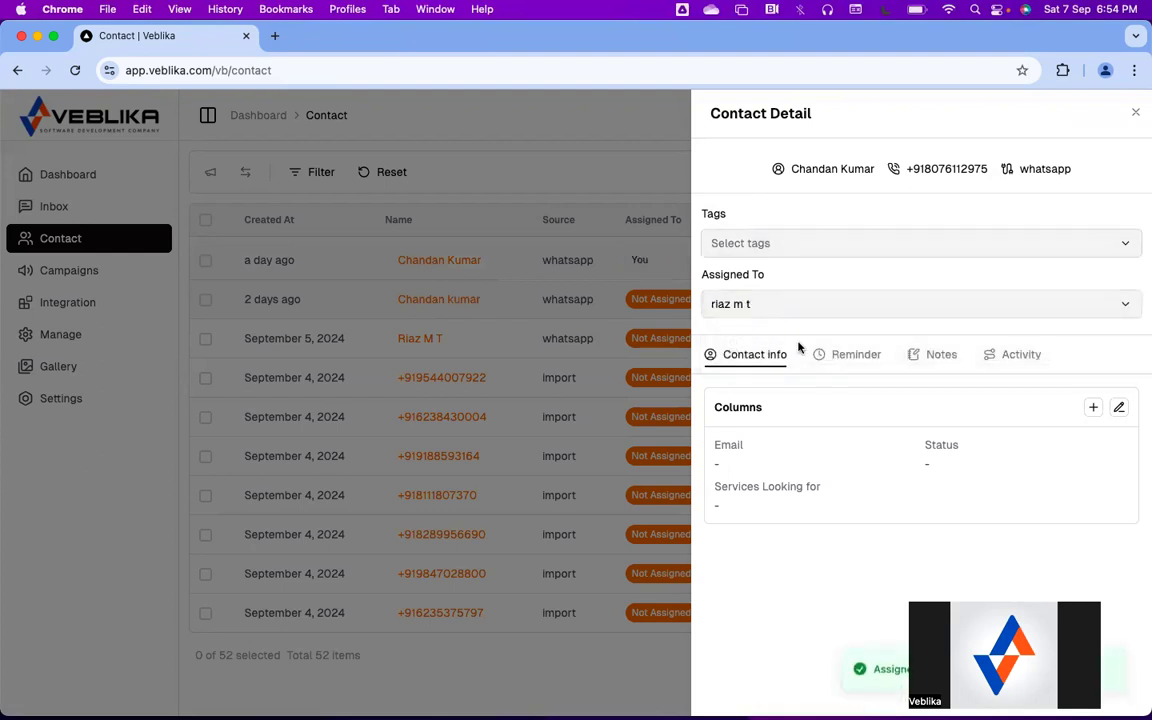
# Edit the contact's column values and set Services Looking for to Offline
pyautogui.click(1120, 409)
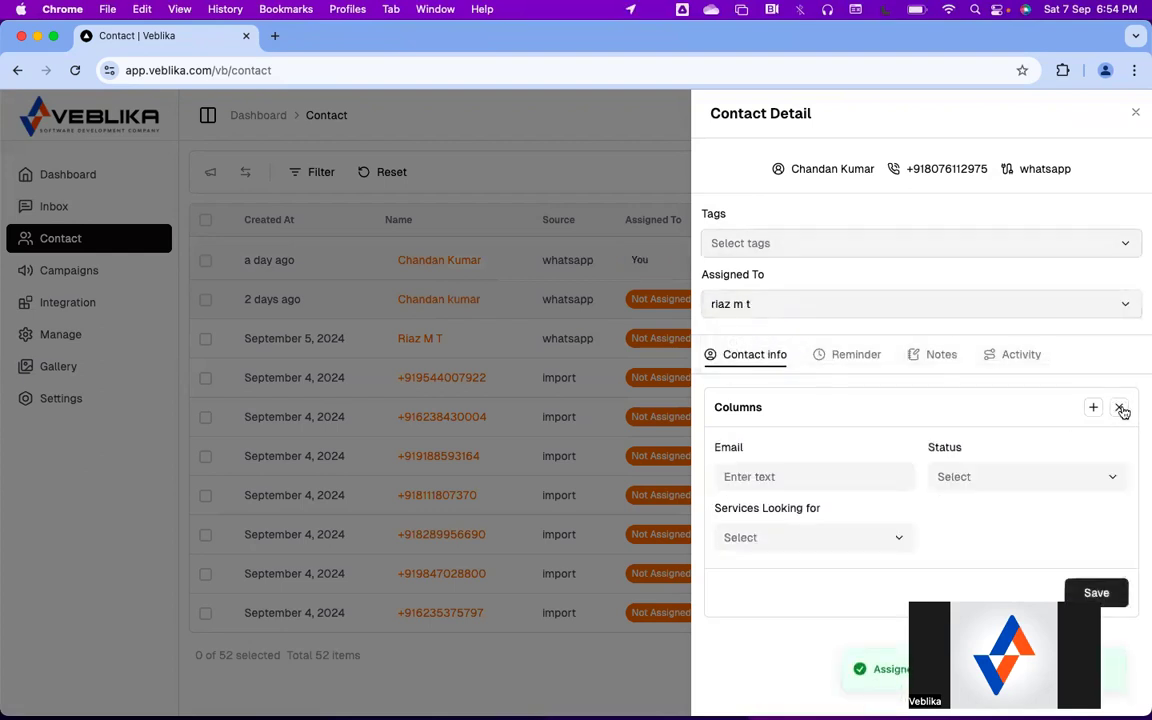
pyautogui.click(769, 477)
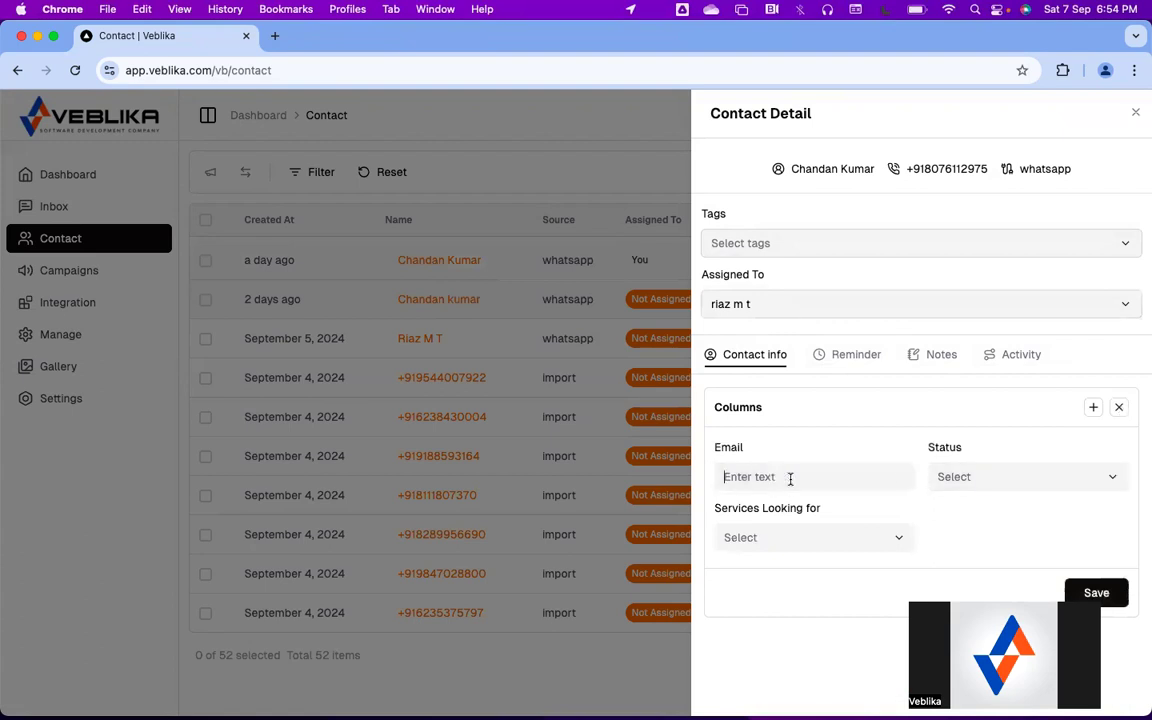
pyautogui.click(980, 478)
pyautogui.click(820, 556)
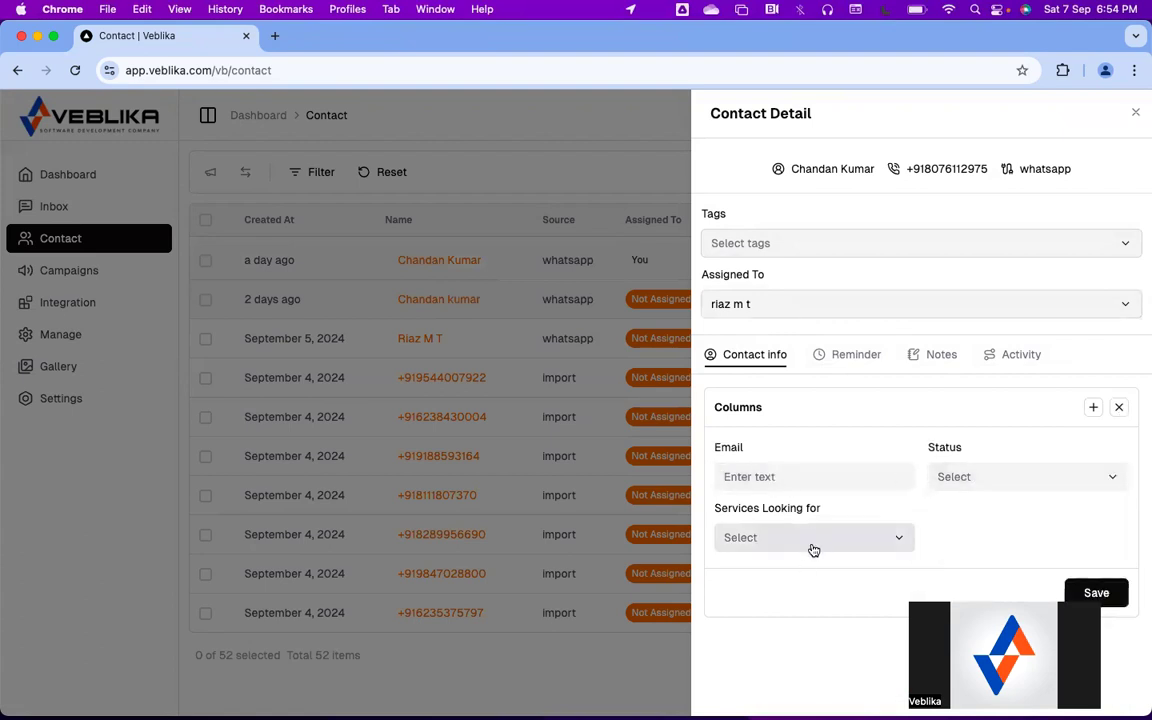
pyautogui.click(813, 541)
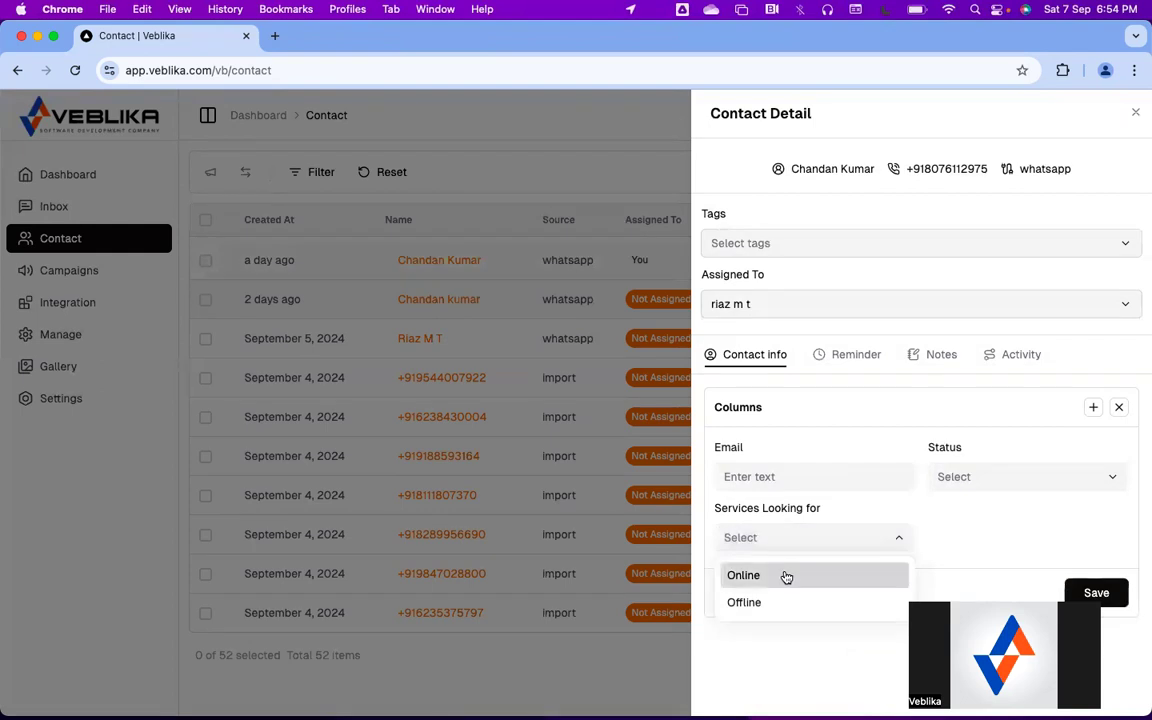
pyautogui.click(776, 606)
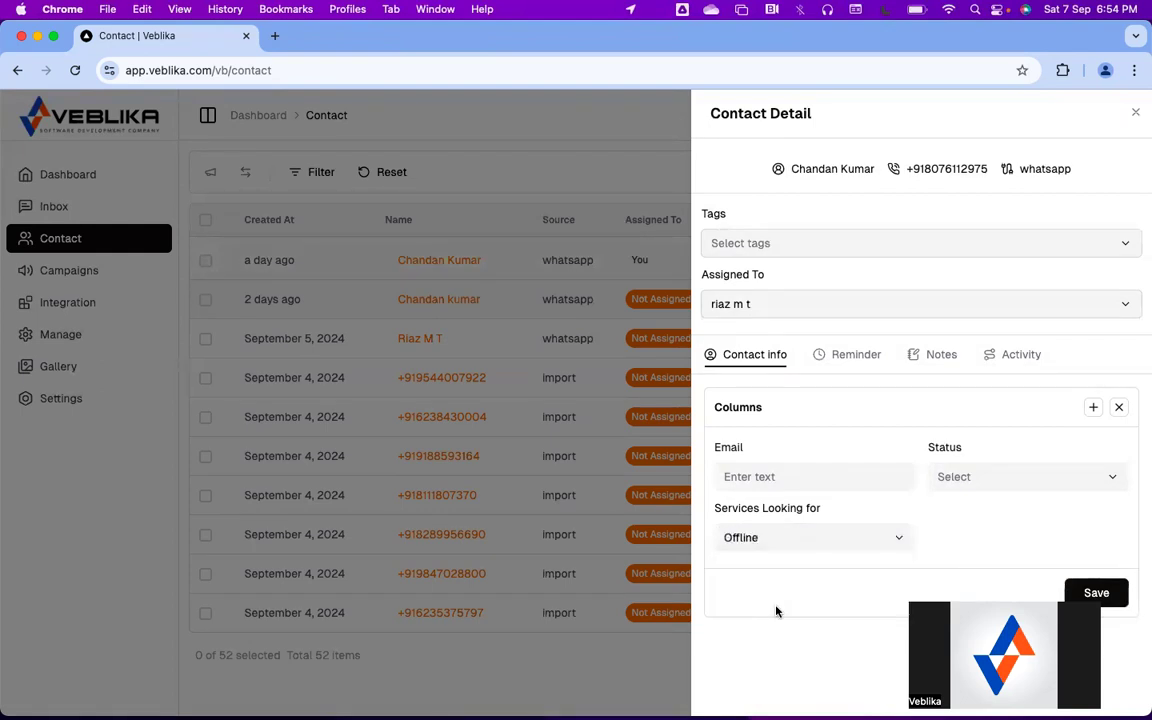
# Browse the contact's Reminder, Notes and Activity tabs, then close the Contact Detail panel
pyautogui.click(841, 366)
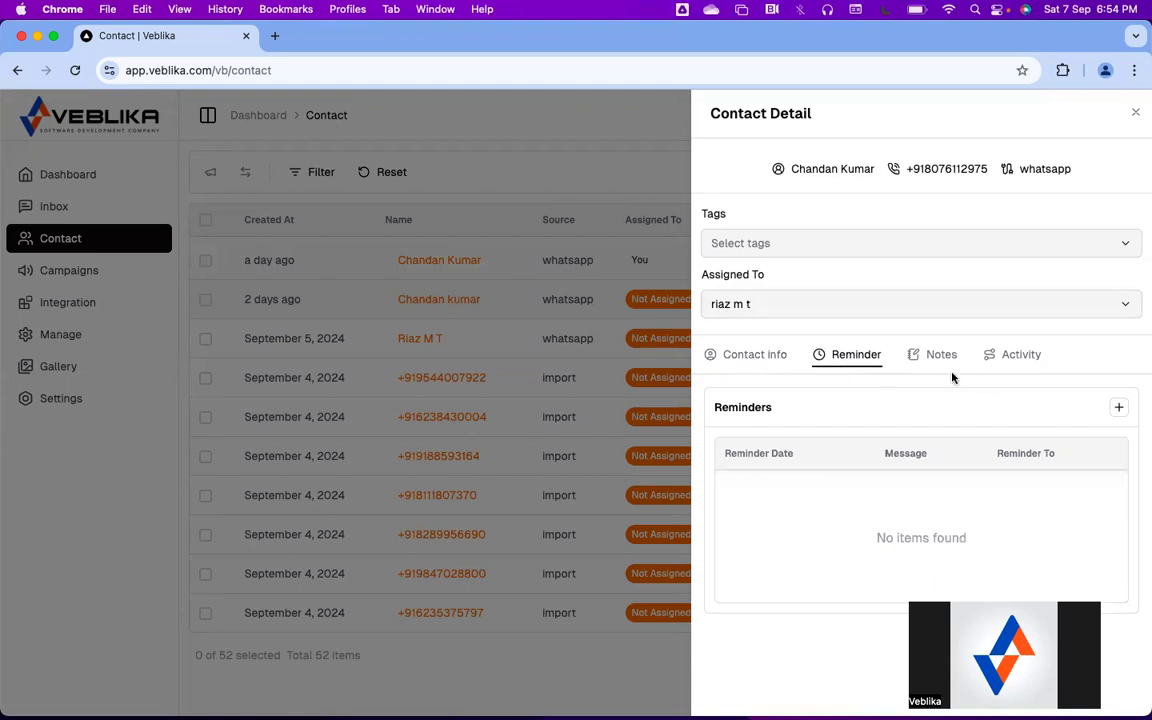
pyautogui.click(1119, 407)
pyautogui.scroll(-1, 899, 447)
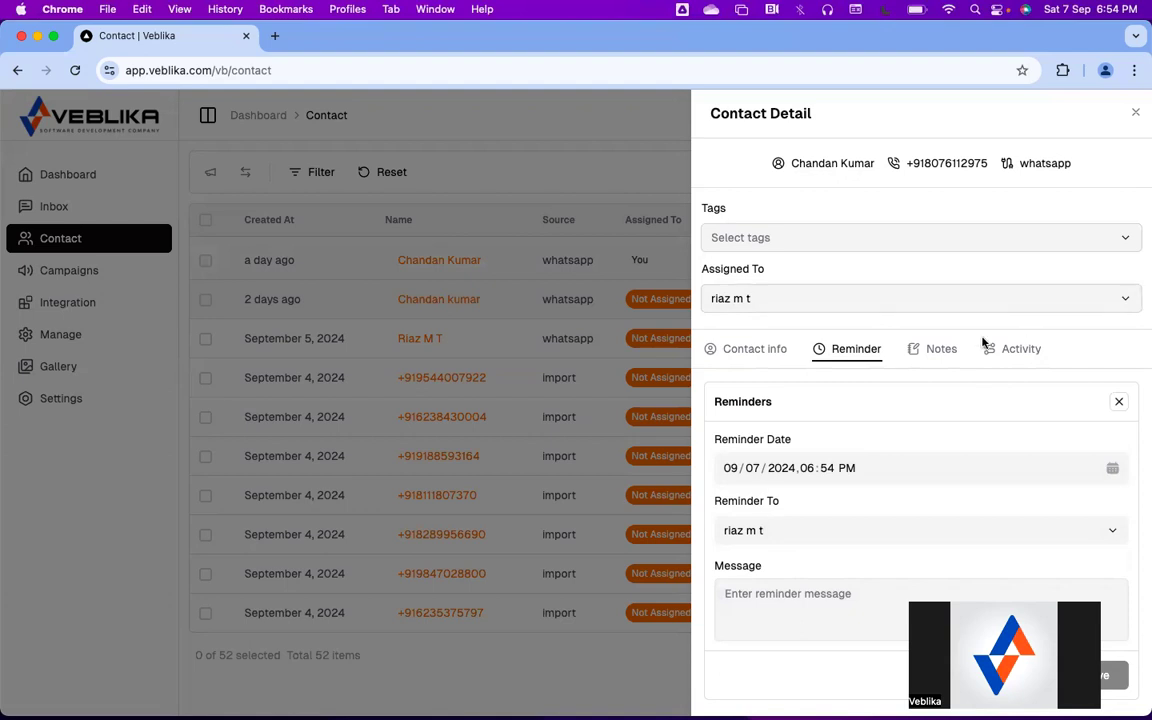
pyautogui.click(937, 354)
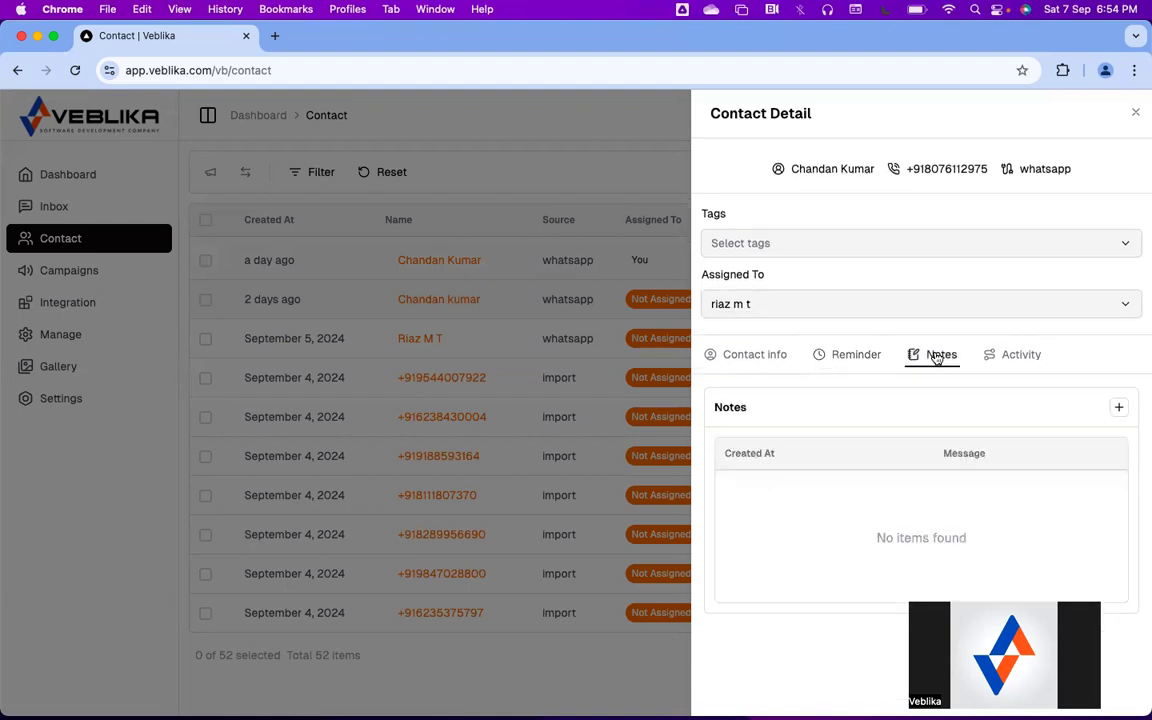
pyautogui.click(855, 358)
pyautogui.click(1020, 357)
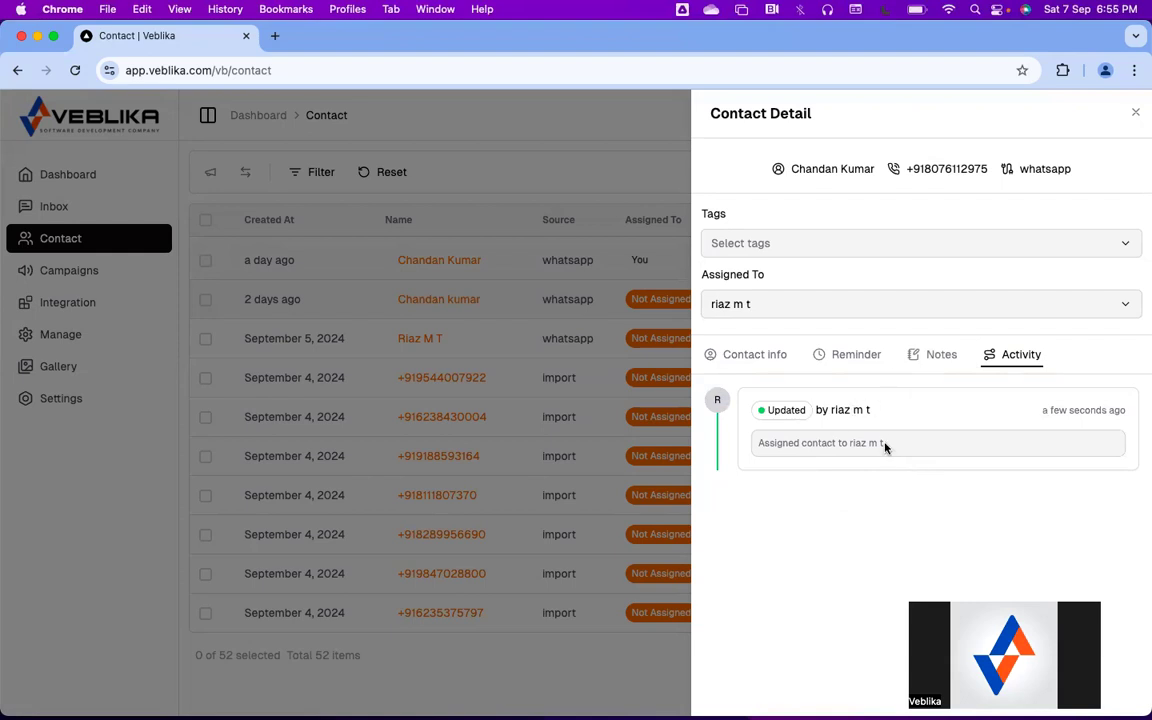
pyautogui.click(630, 173)
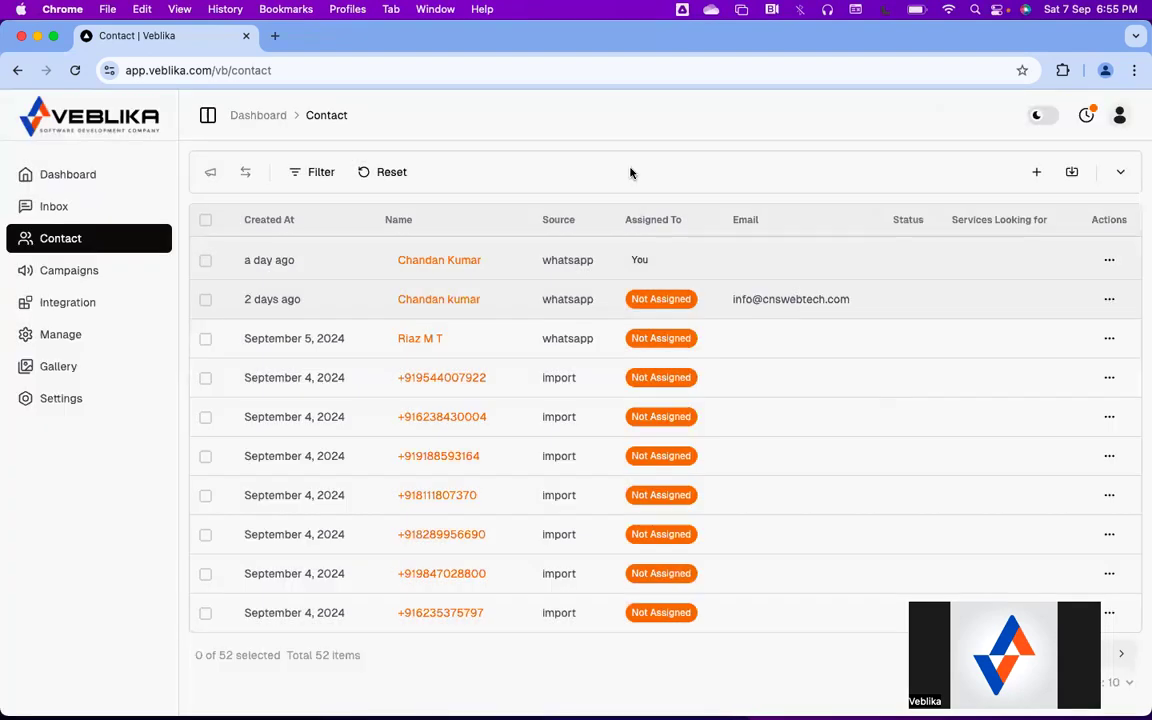
# Open the contact filters and inspect the Source, user, column and operator choices
pyautogui.click(310, 173)
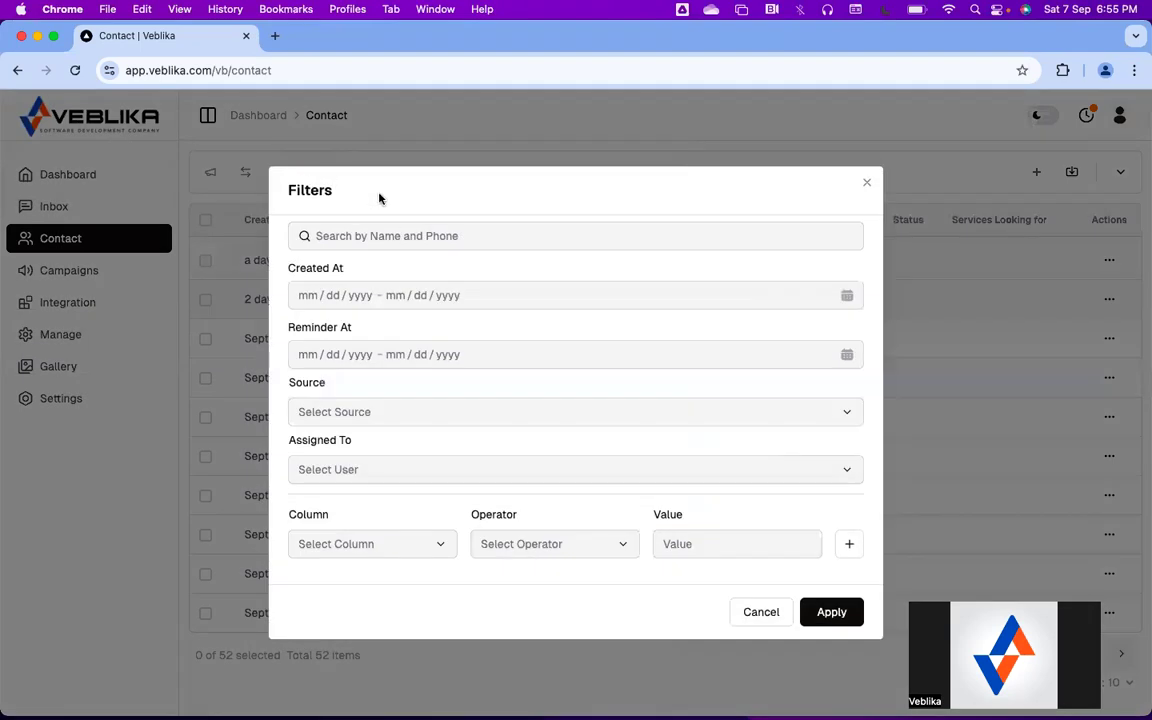
pyautogui.click(337, 412)
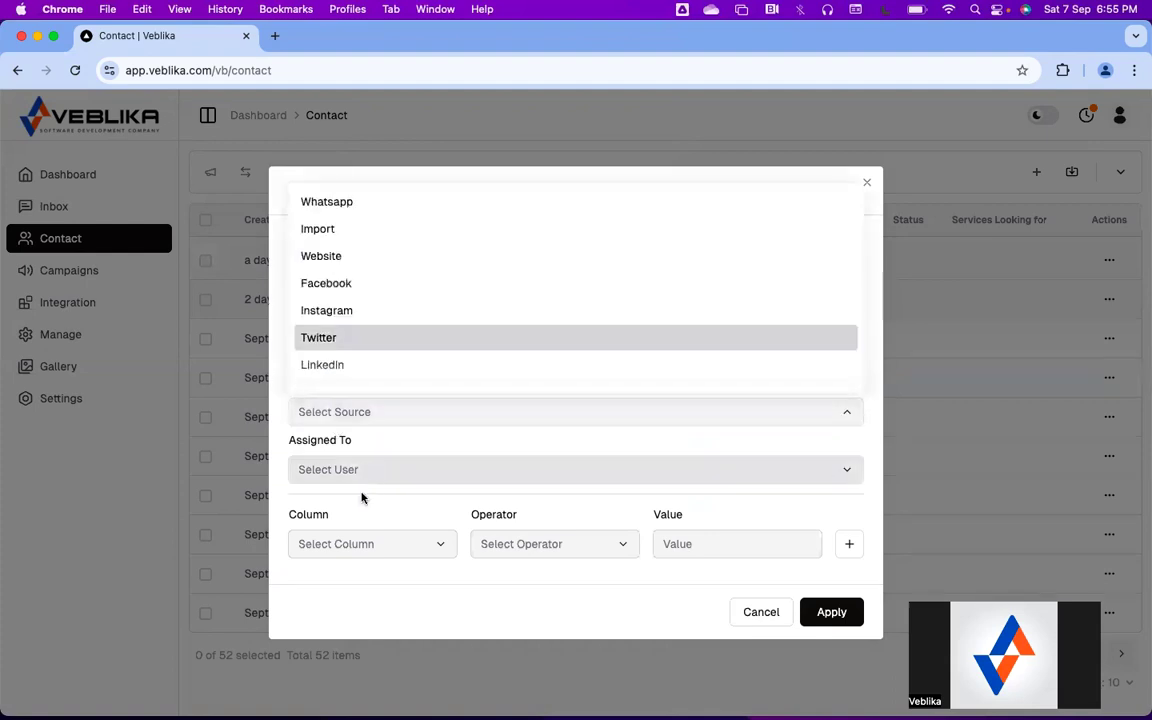
pyautogui.click(360, 496)
pyautogui.click(370, 472)
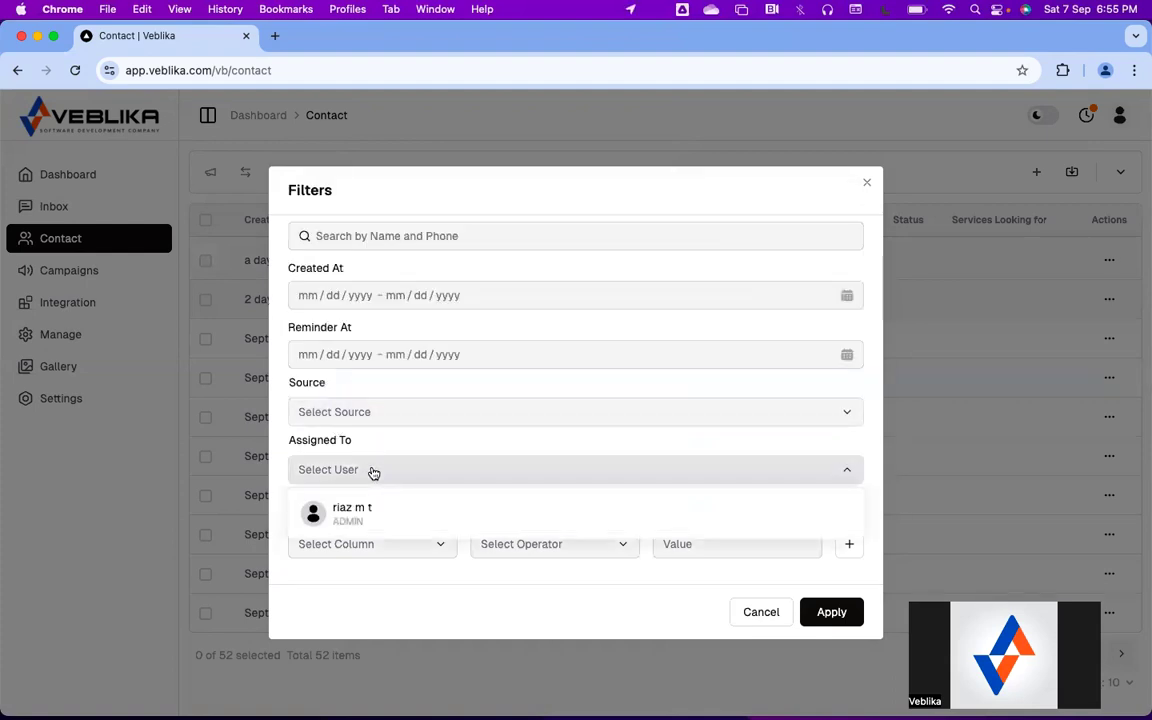
pyautogui.click(361, 565)
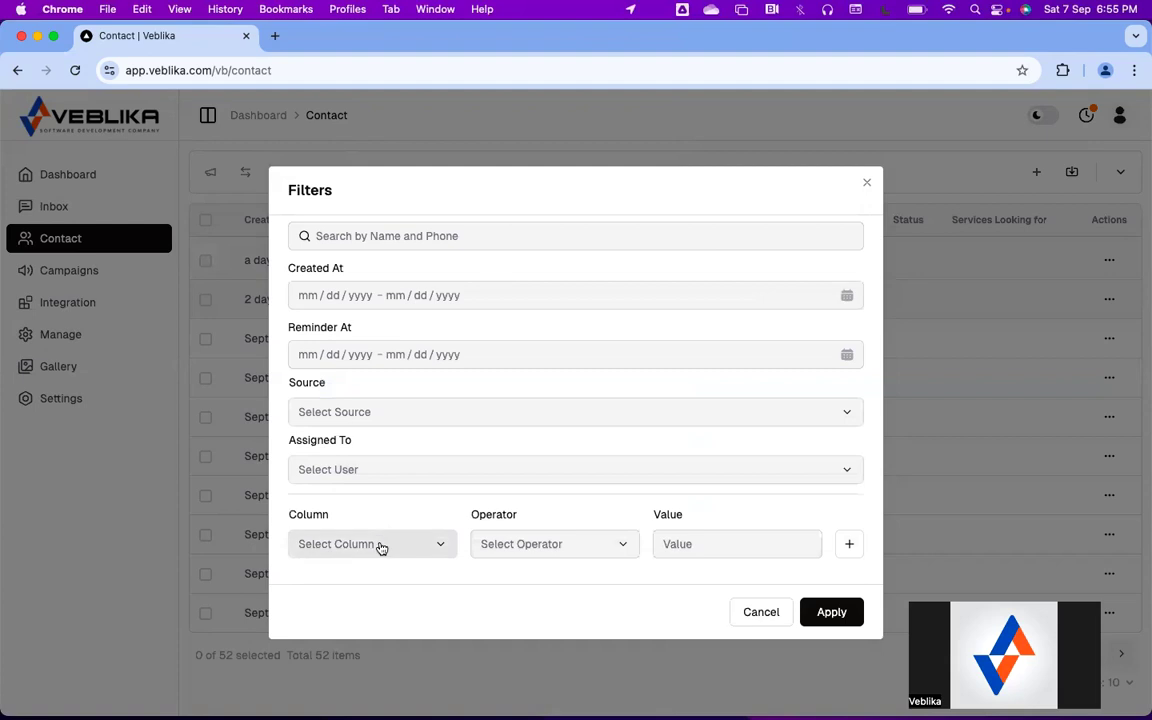
pyautogui.click(380, 545)
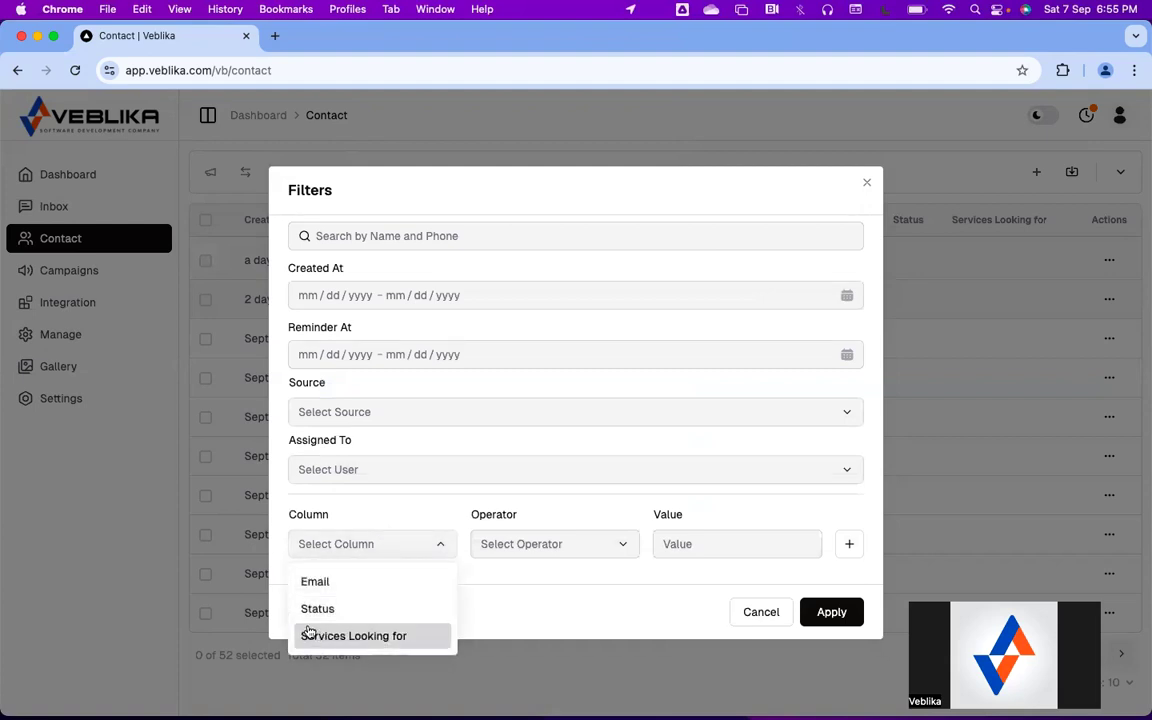
pyautogui.click(560, 620)
pyautogui.click(612, 548)
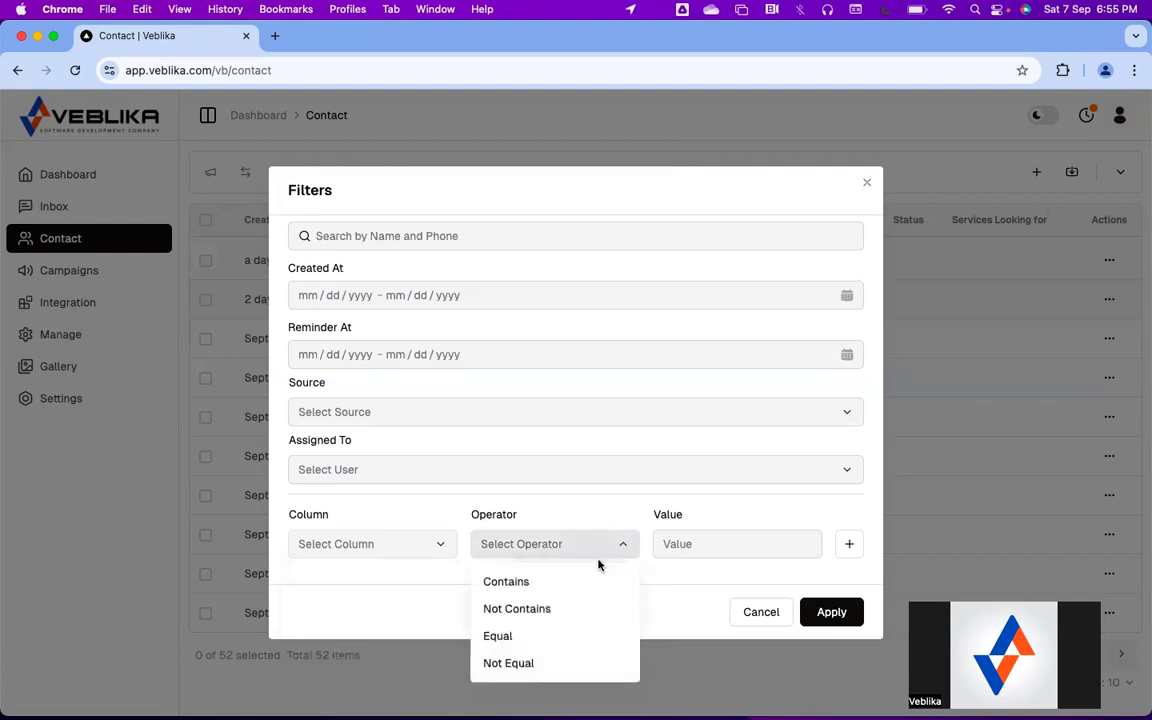
pyautogui.click(678, 624)
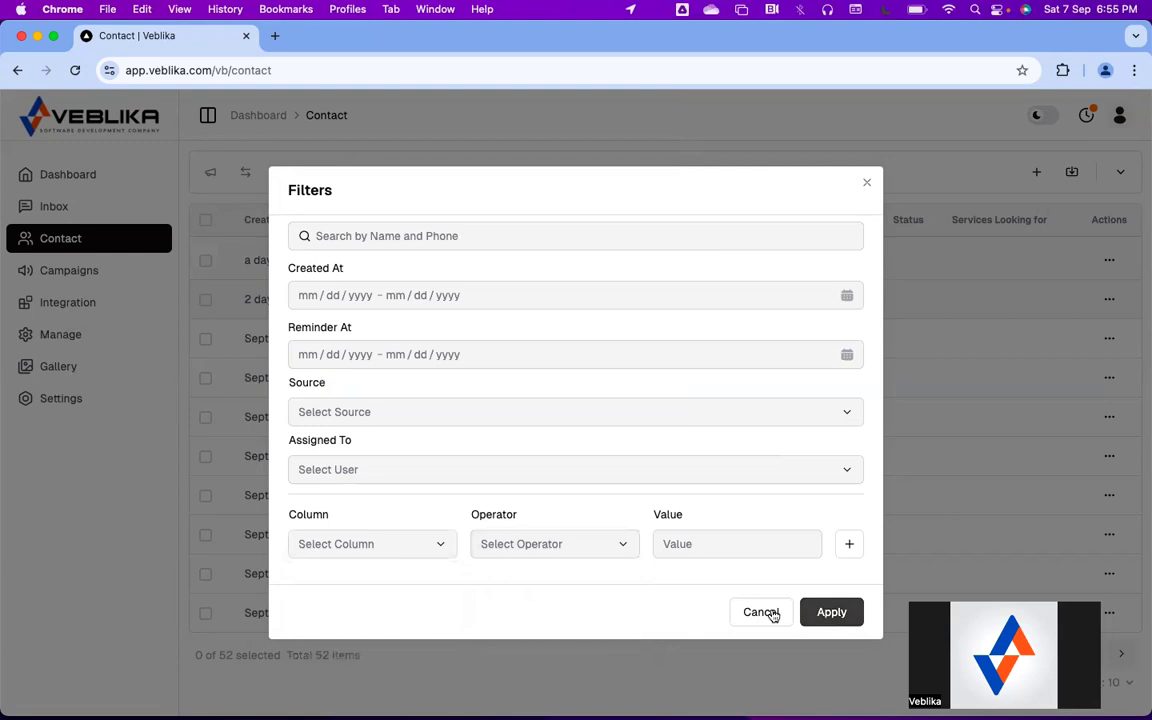
# Filter contacts by Services Looking for Contains Online and apply it
pyautogui.click(395, 550)
pyautogui.click(377, 634)
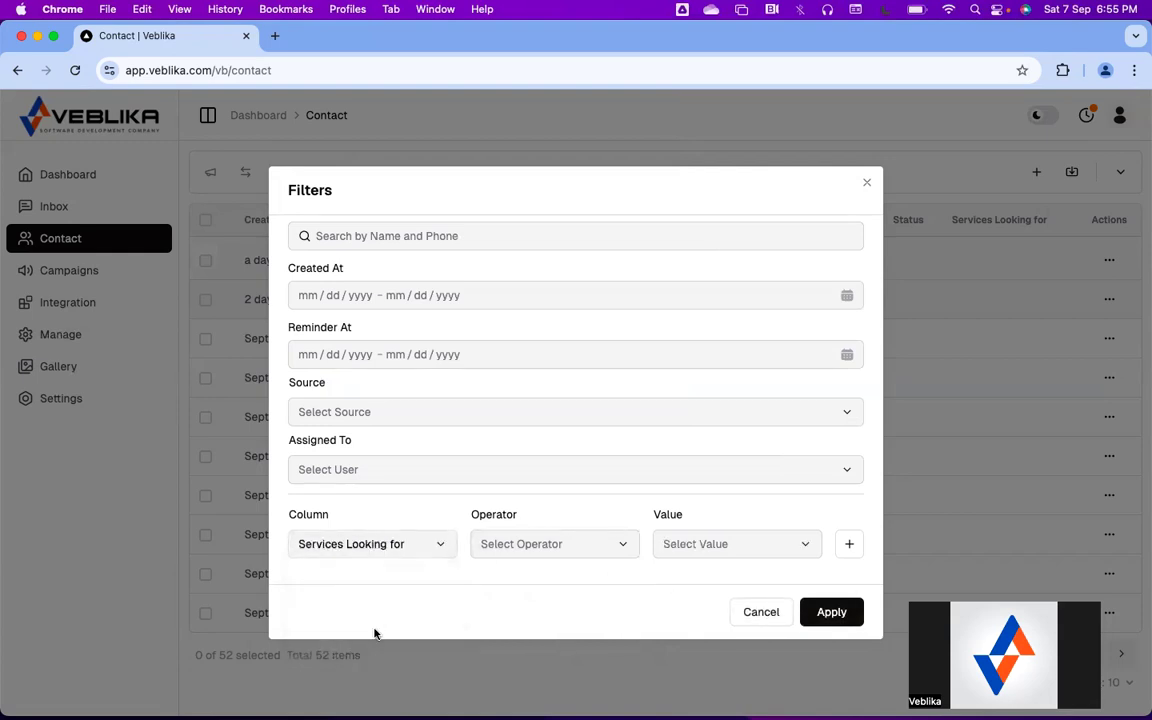
pyautogui.click(537, 550)
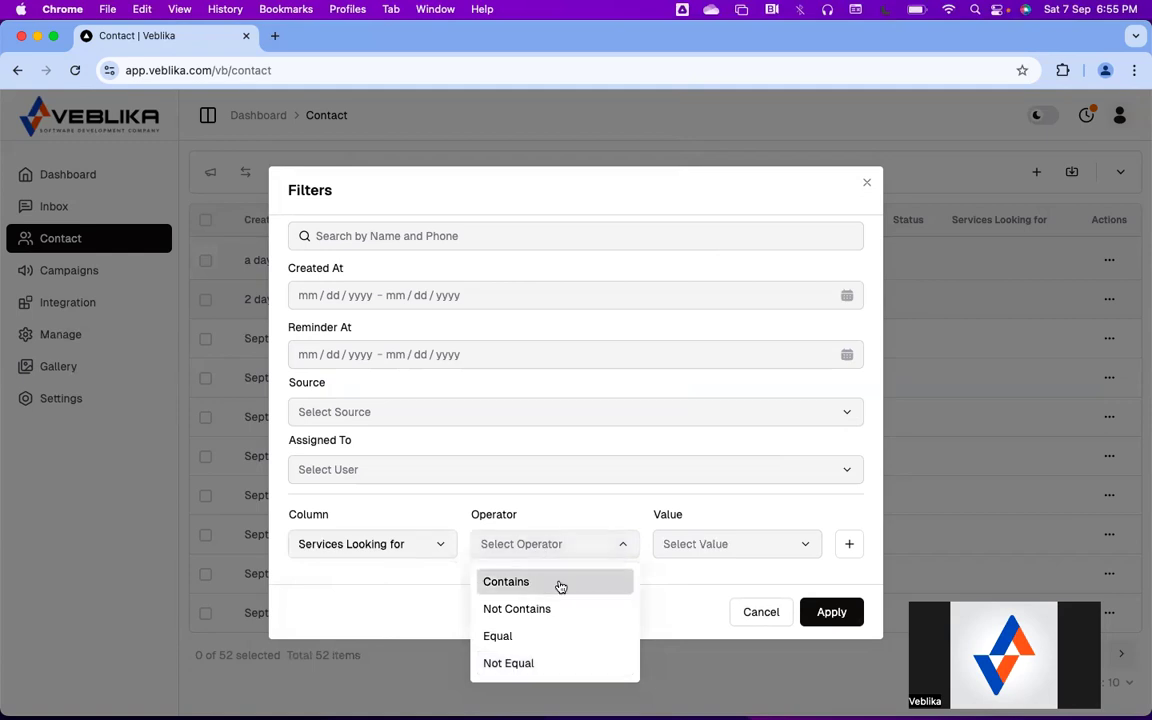
pyautogui.click(560, 586)
pyautogui.click(709, 550)
pyautogui.click(694, 582)
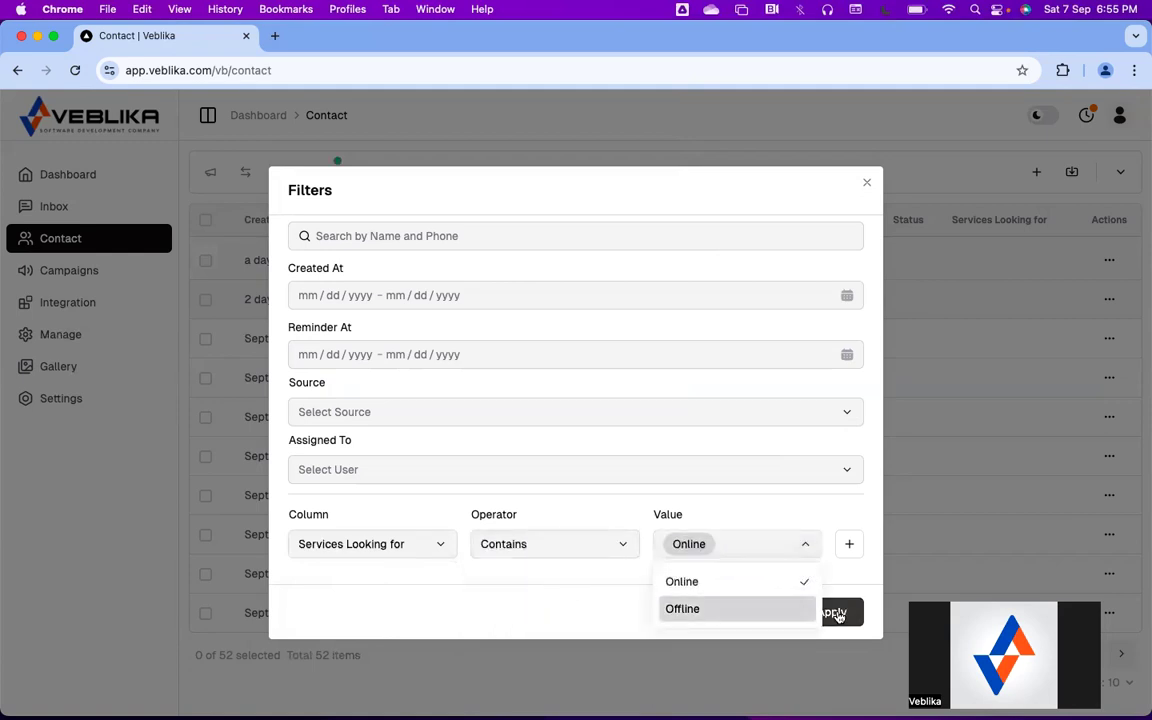
pyautogui.click(838, 614)
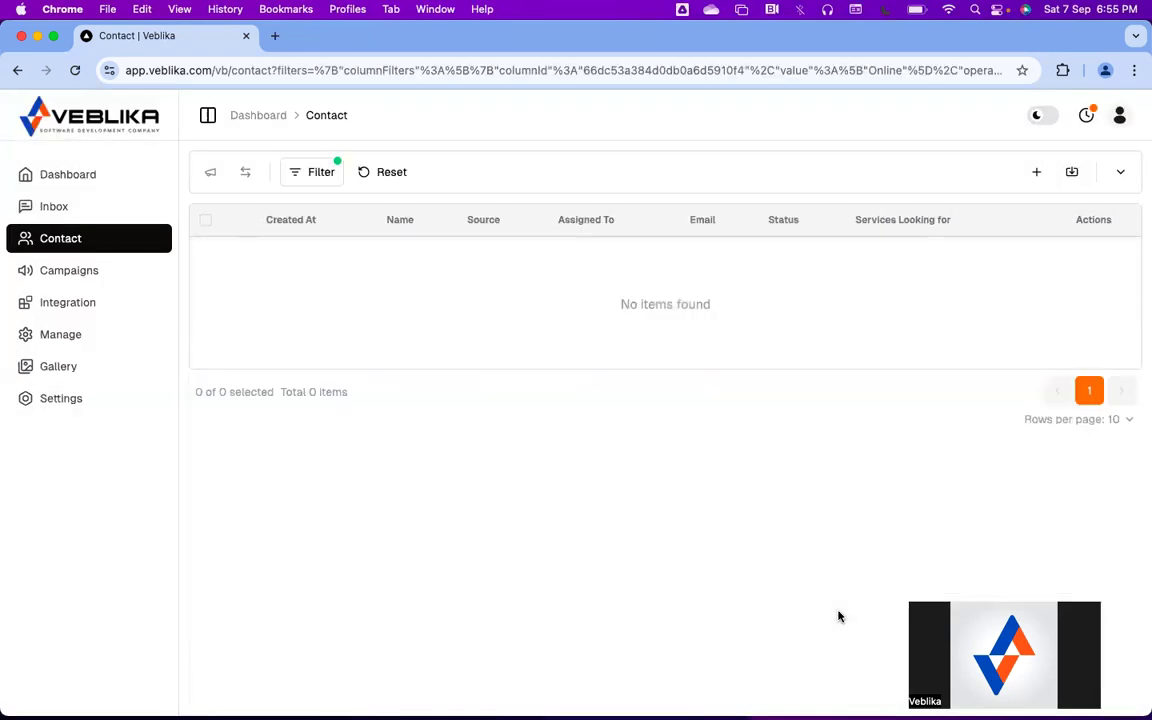
# Apply an Offline-only filter, then reset filters and open the contact added a day ago
pyautogui.click(323, 176)
pyautogui.click(735, 543)
pyautogui.click(687, 608)
pyautogui.click(702, 545)
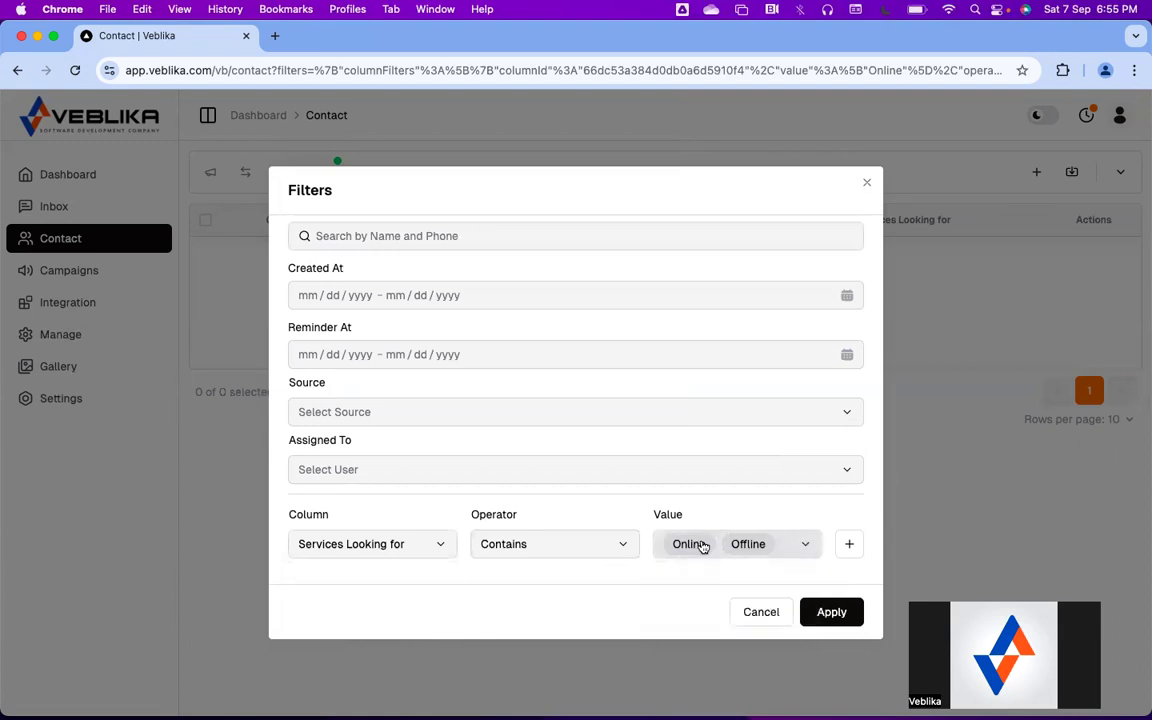
pyautogui.click(703, 548)
pyautogui.click(720, 586)
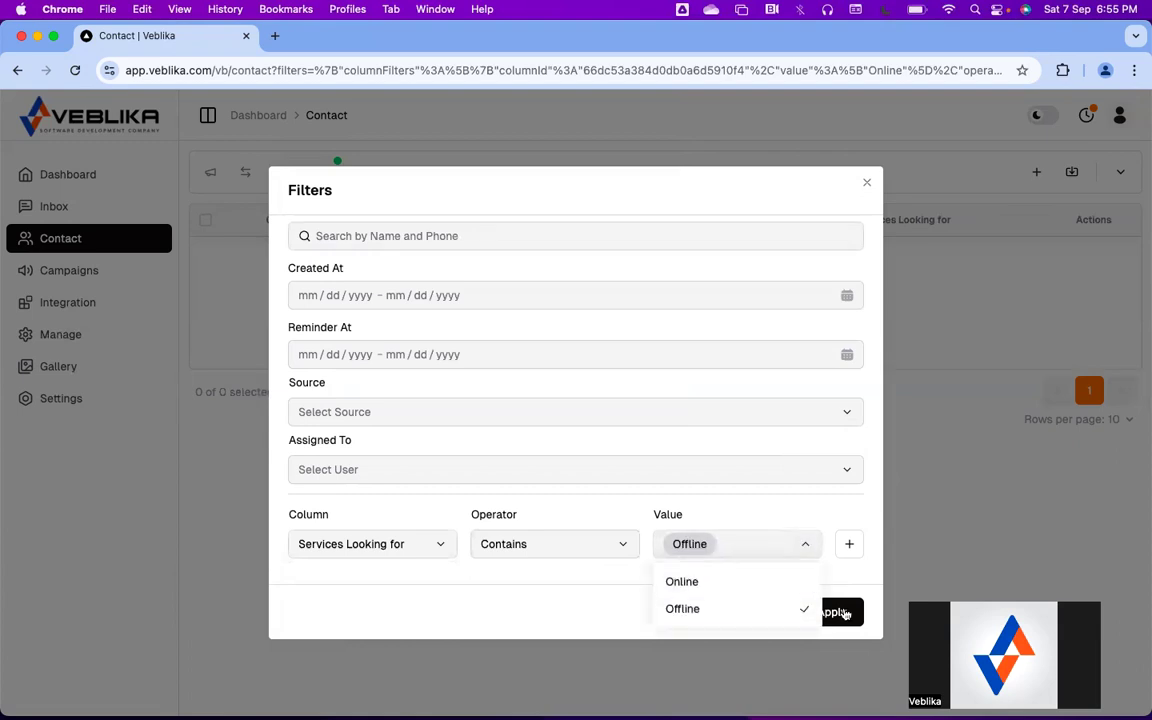
pyautogui.click(845, 614)
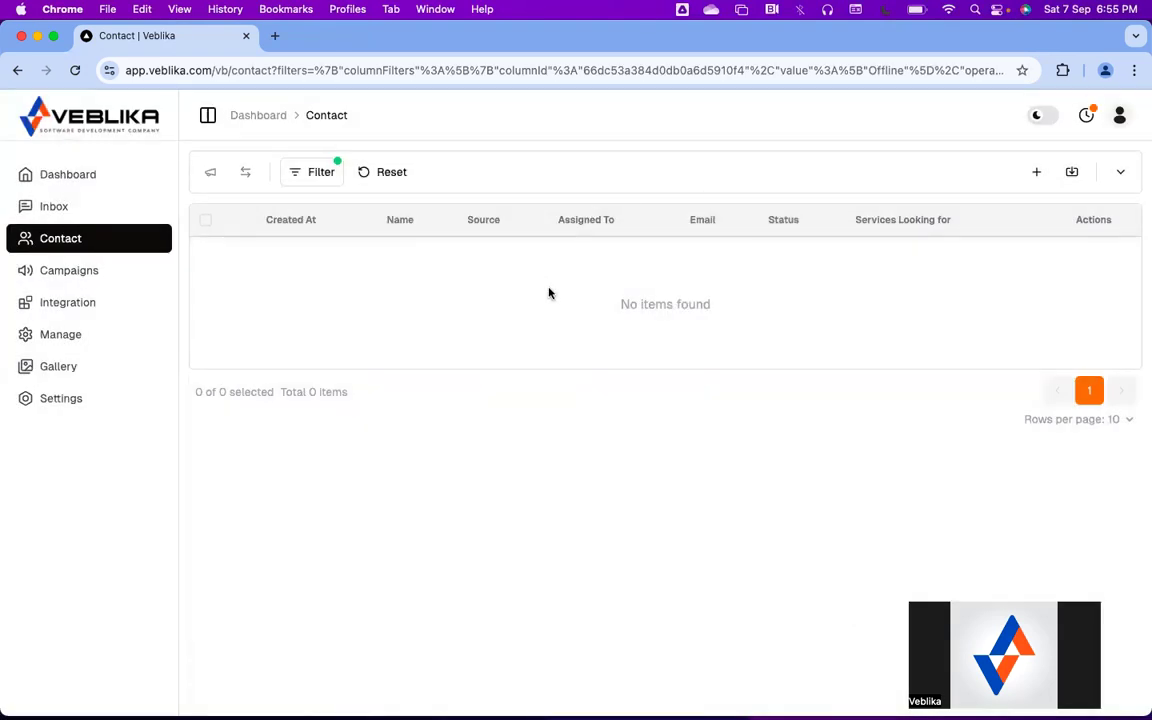
pyautogui.click(386, 176)
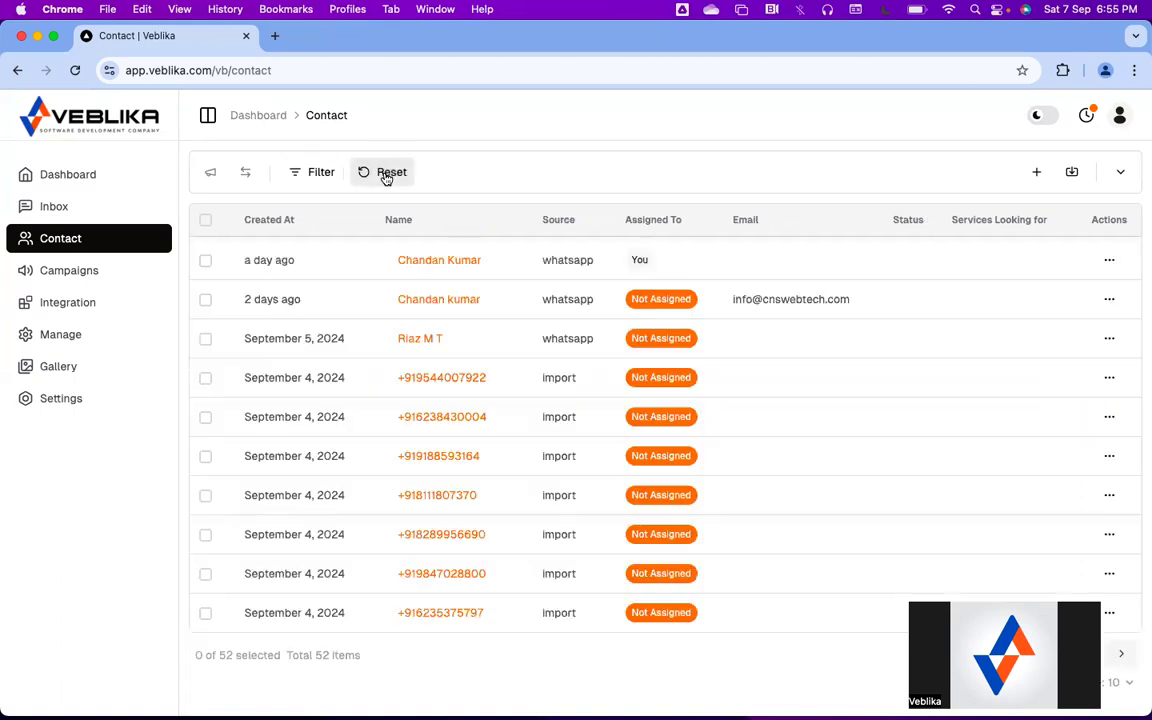
pyautogui.click(430, 260)
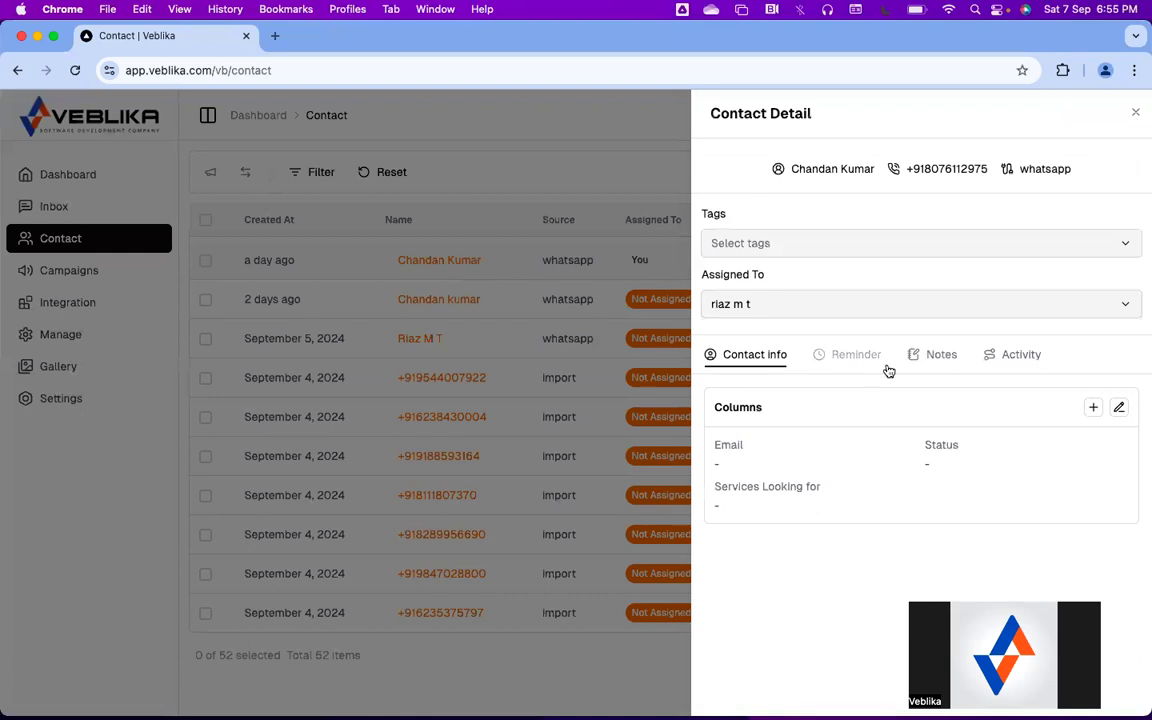
# Set the contact's Services Looking for column to Offline and save it
pyautogui.click(1119, 407)
pyautogui.click(795, 538)
pyautogui.click(766, 605)
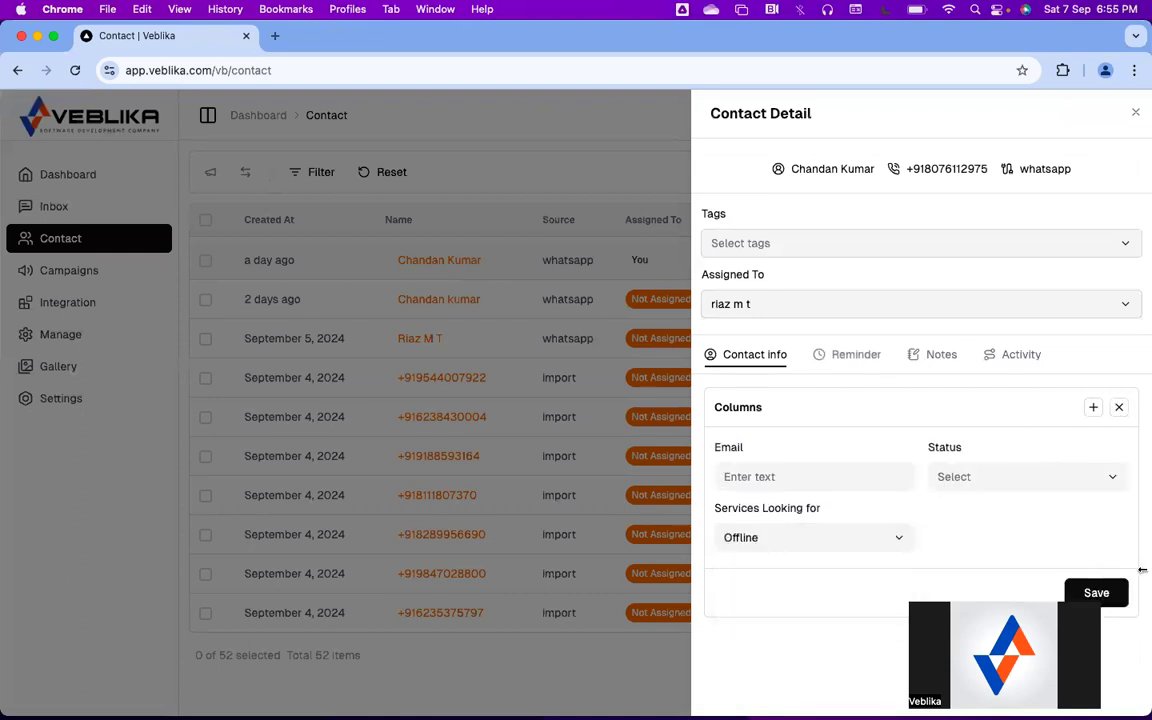
pyautogui.click(1100, 593)
pyautogui.click(434, 112)
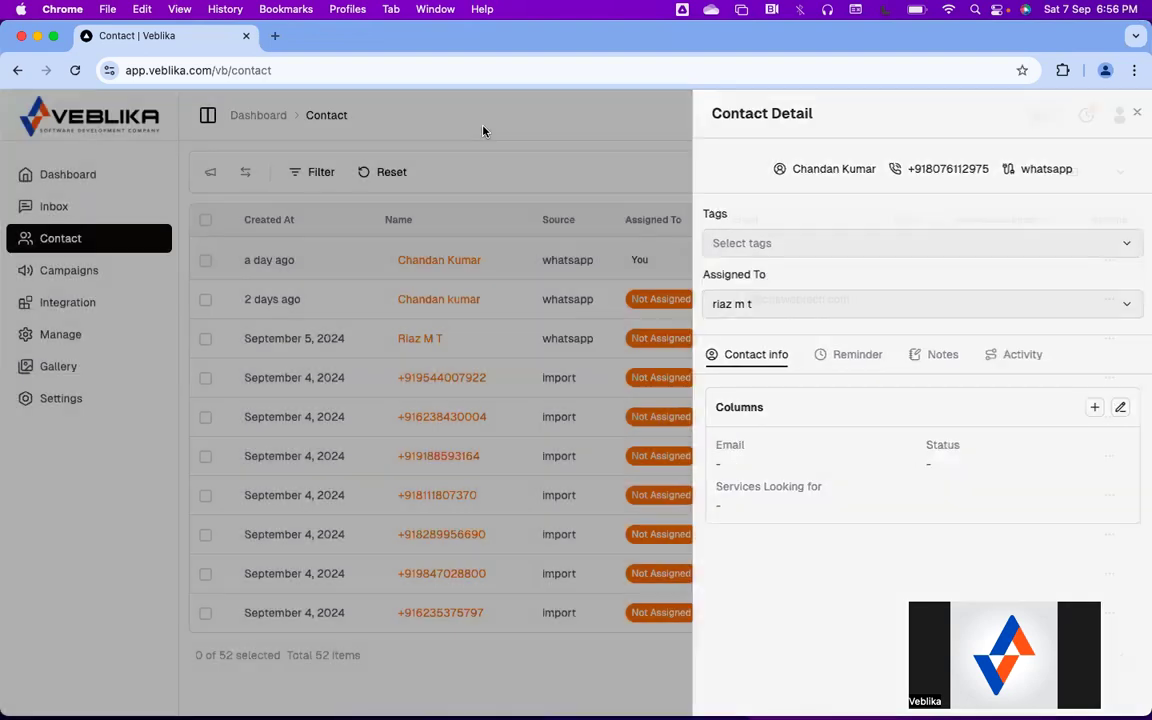
# Filter the contact list to Services Looking for contains Offline
pyautogui.click(310, 174)
pyautogui.click(365, 544)
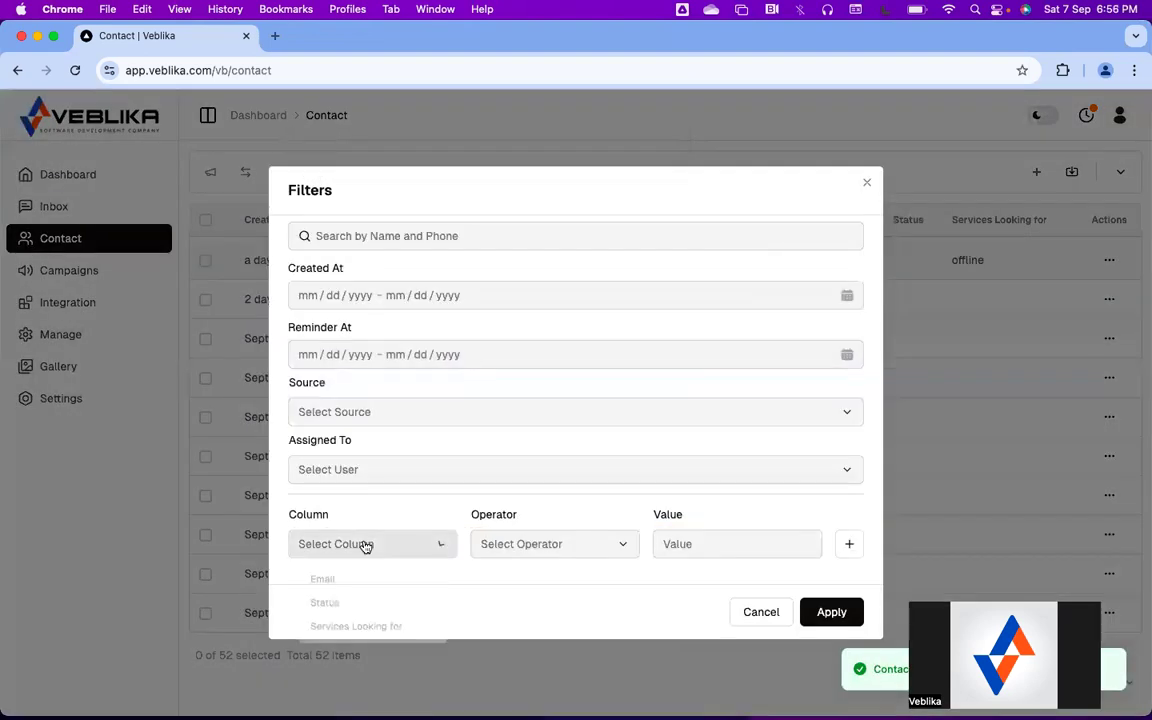
pyautogui.click(347, 635)
pyautogui.click(522, 550)
pyautogui.click(518, 584)
pyautogui.click(689, 548)
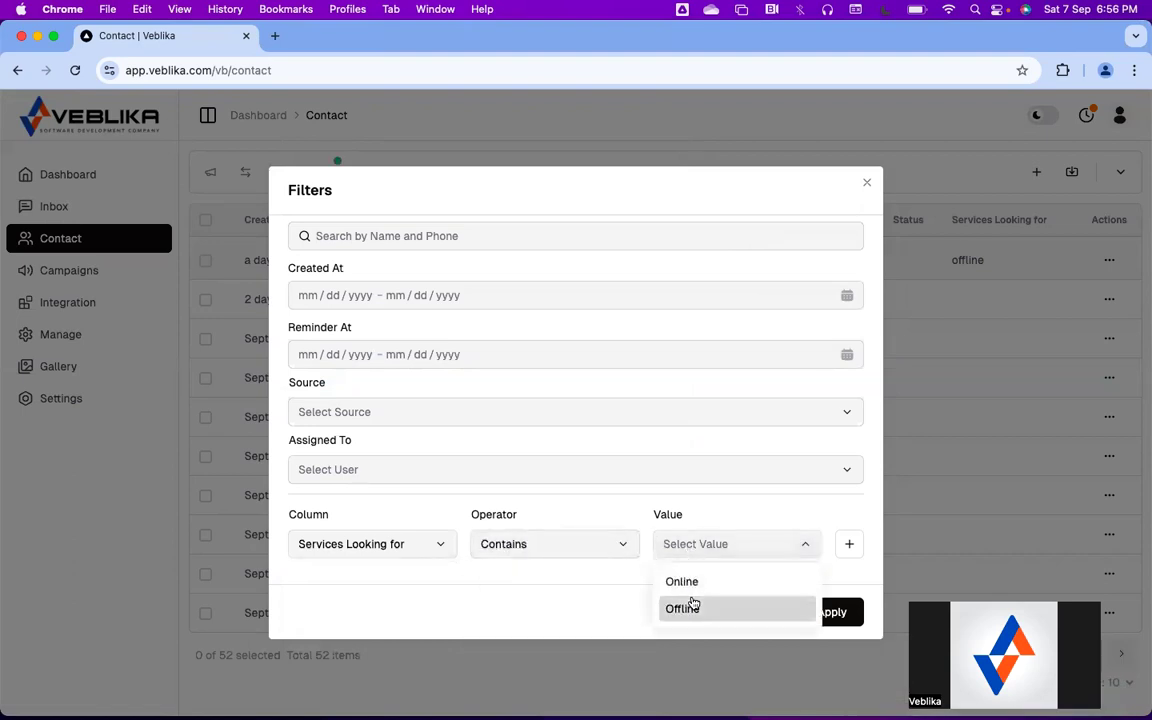
pyautogui.click(689, 606)
pyautogui.click(833, 614)
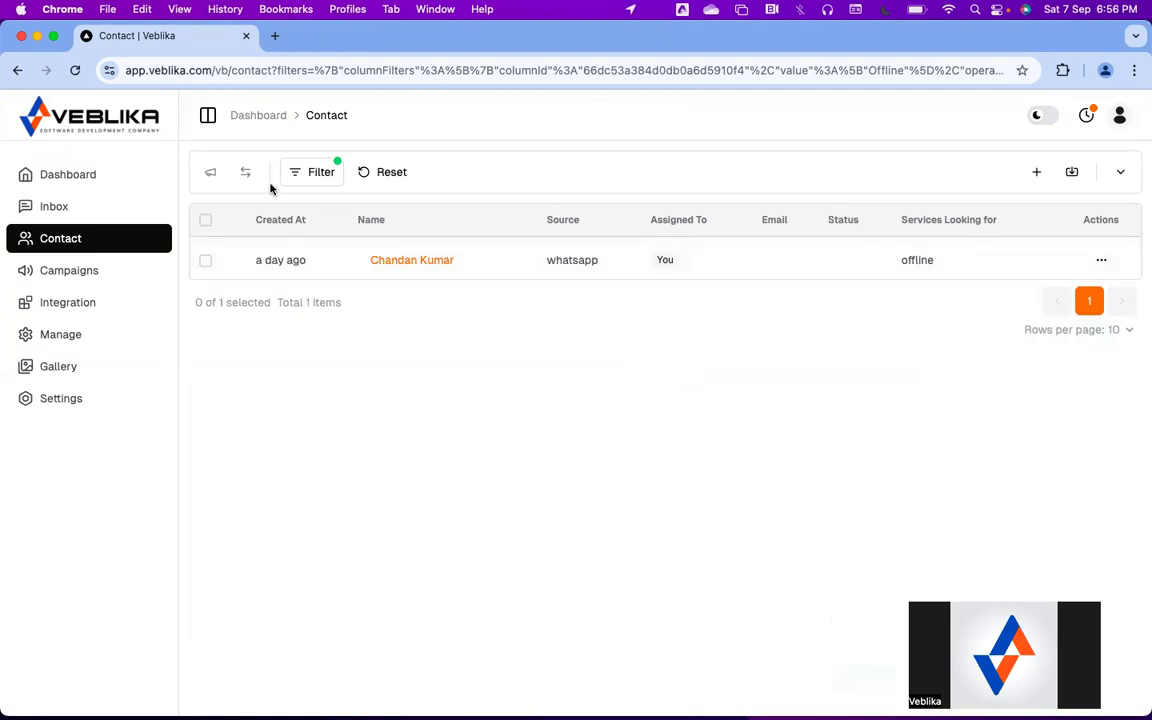
# Select the filtered Offline contact and start a broadcast campaign named 'testcrm'
pyautogui.click(205, 260)
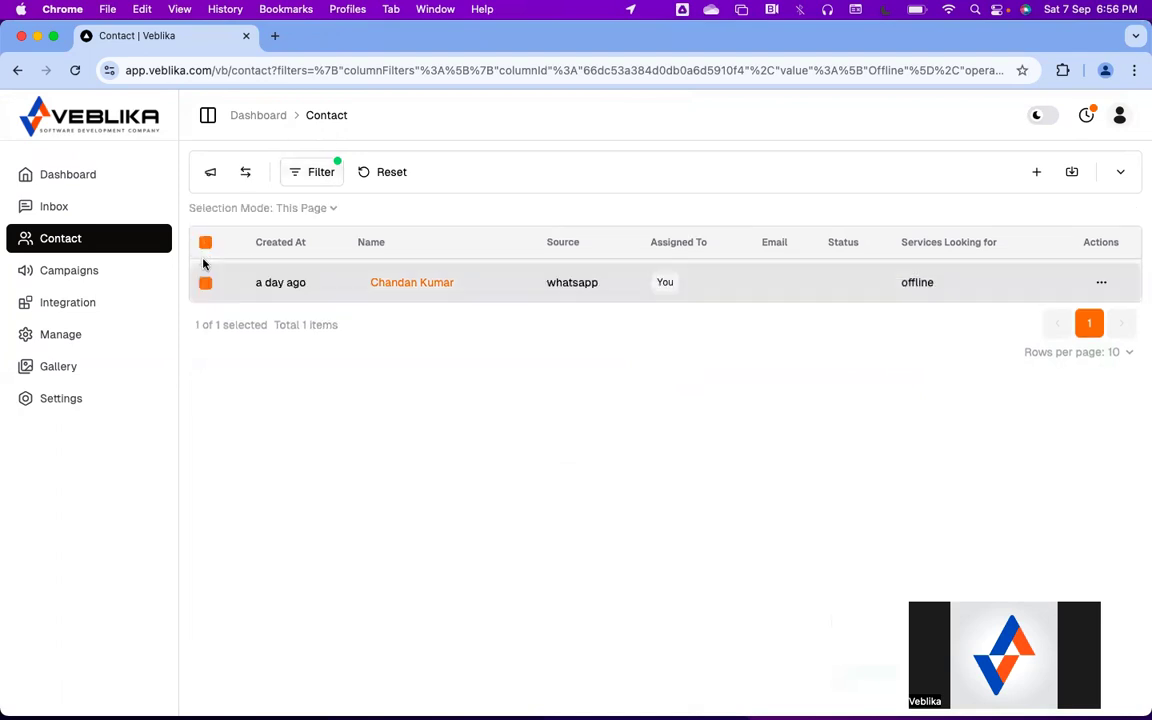
pyautogui.click(211, 175)
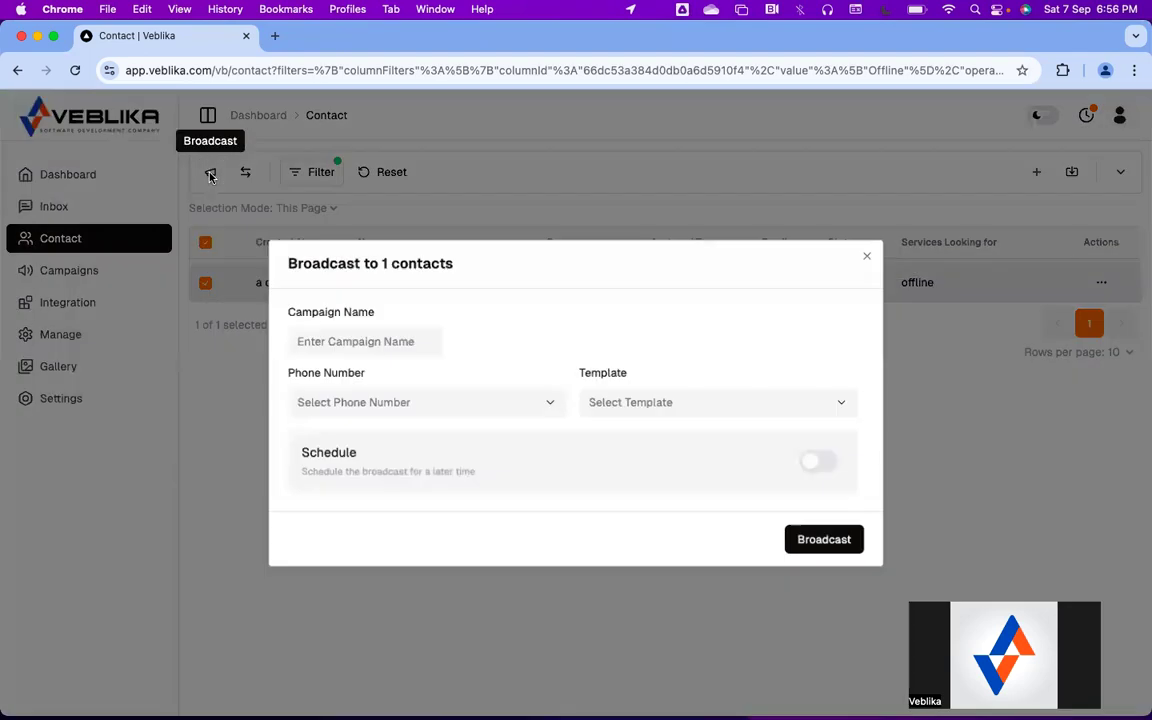
pyautogui.click(867, 256)
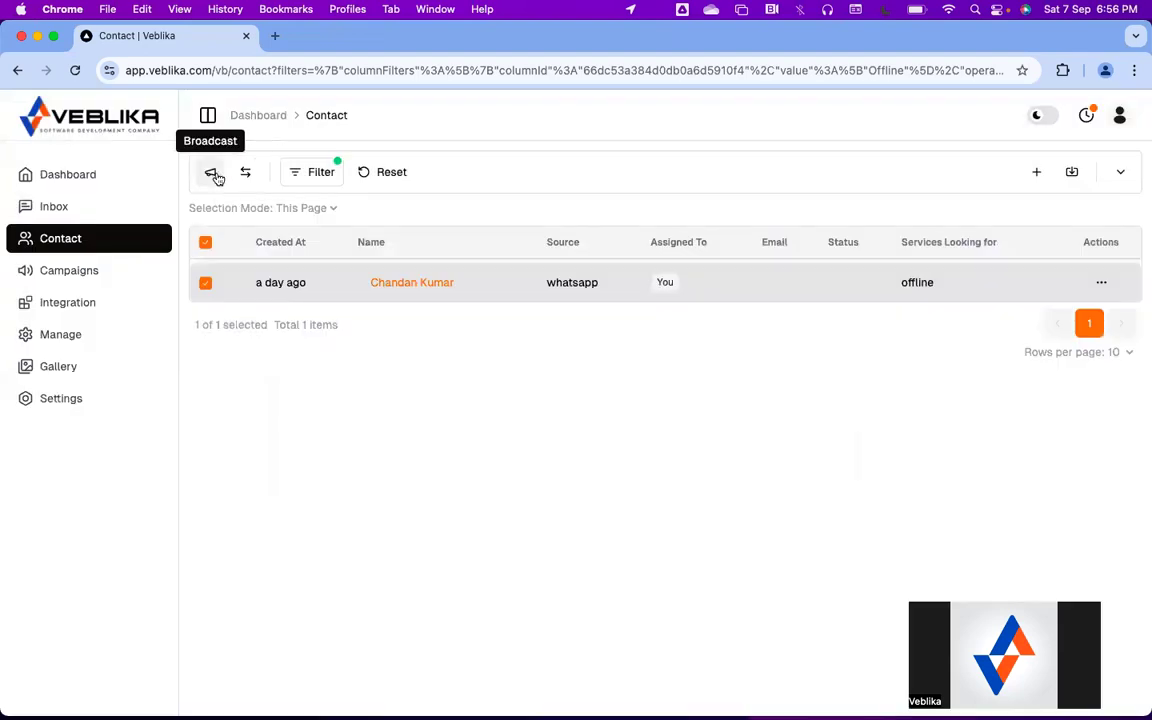
pyautogui.click(212, 174)
pyautogui.click(355, 343)
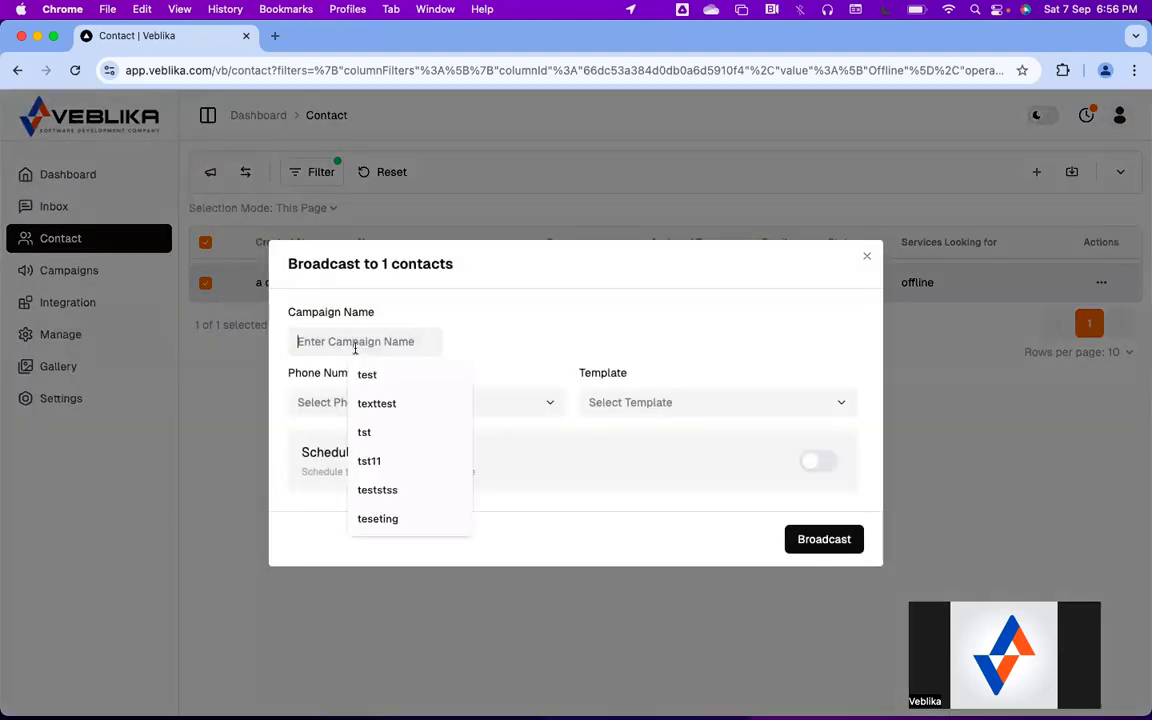
pyautogui.write('test')
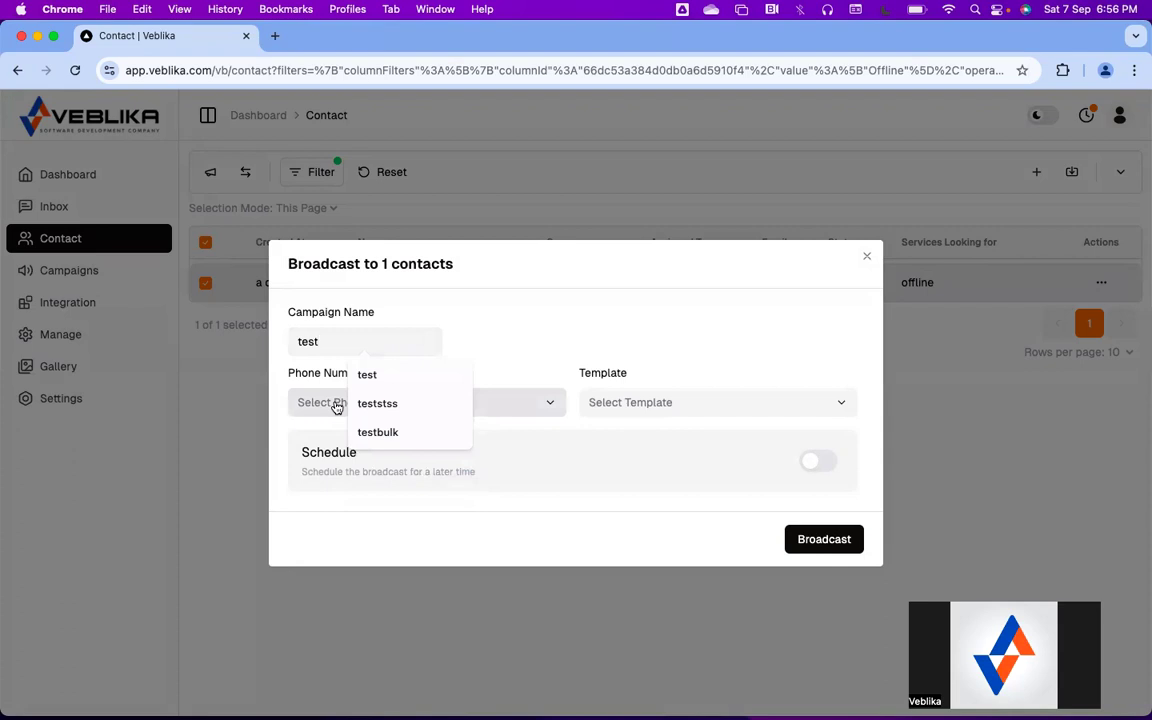
pyautogui.write('crm')
# Send testcrm from the business number with the test template, then deselect and reset the filter
pyautogui.click(417, 405)
pyautogui.click(411, 437)
pyautogui.click(633, 406)
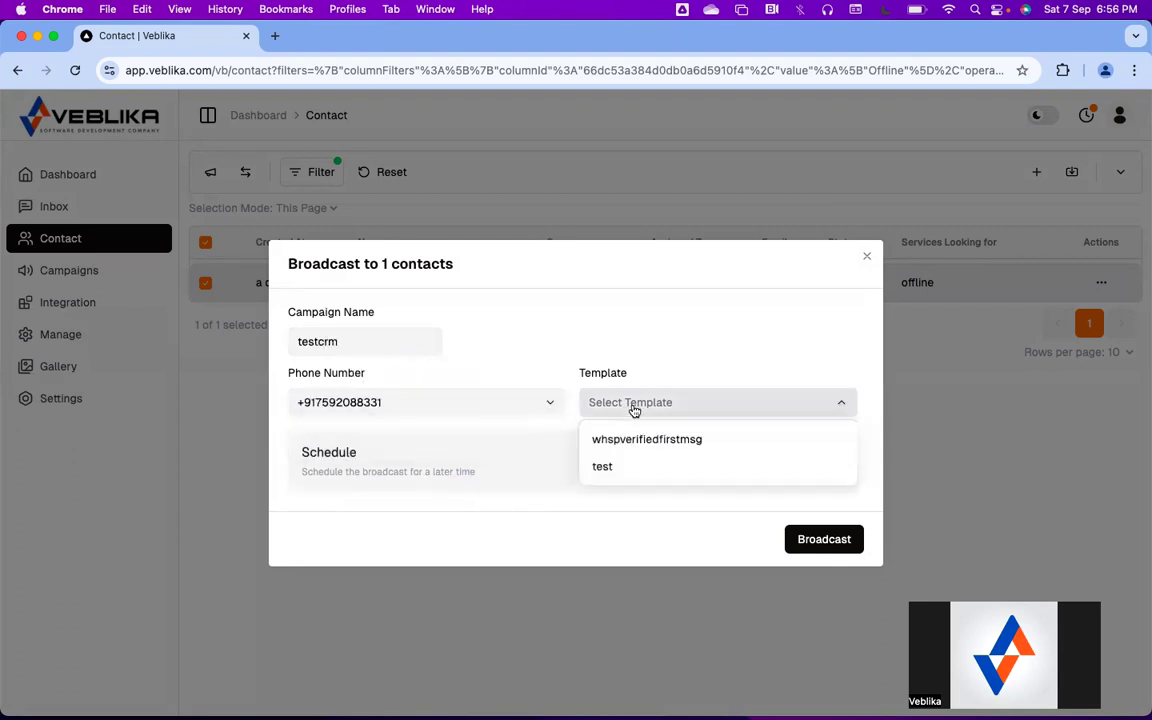
pyautogui.click(634, 469)
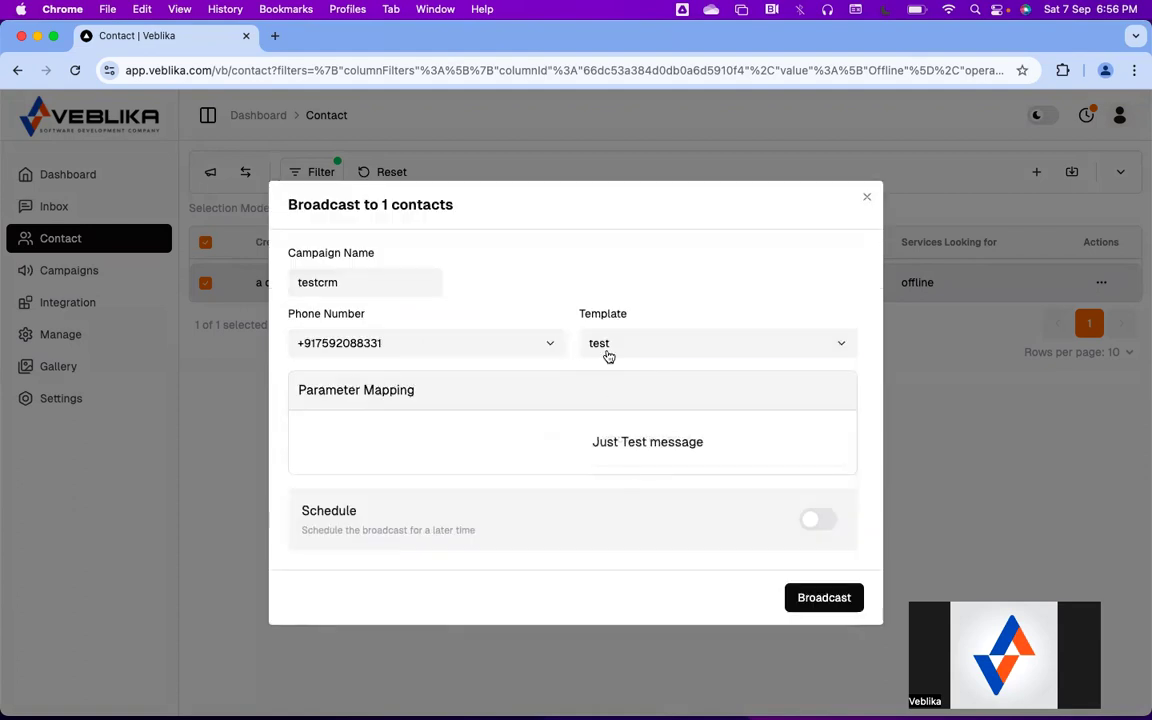
pyautogui.click(810, 597)
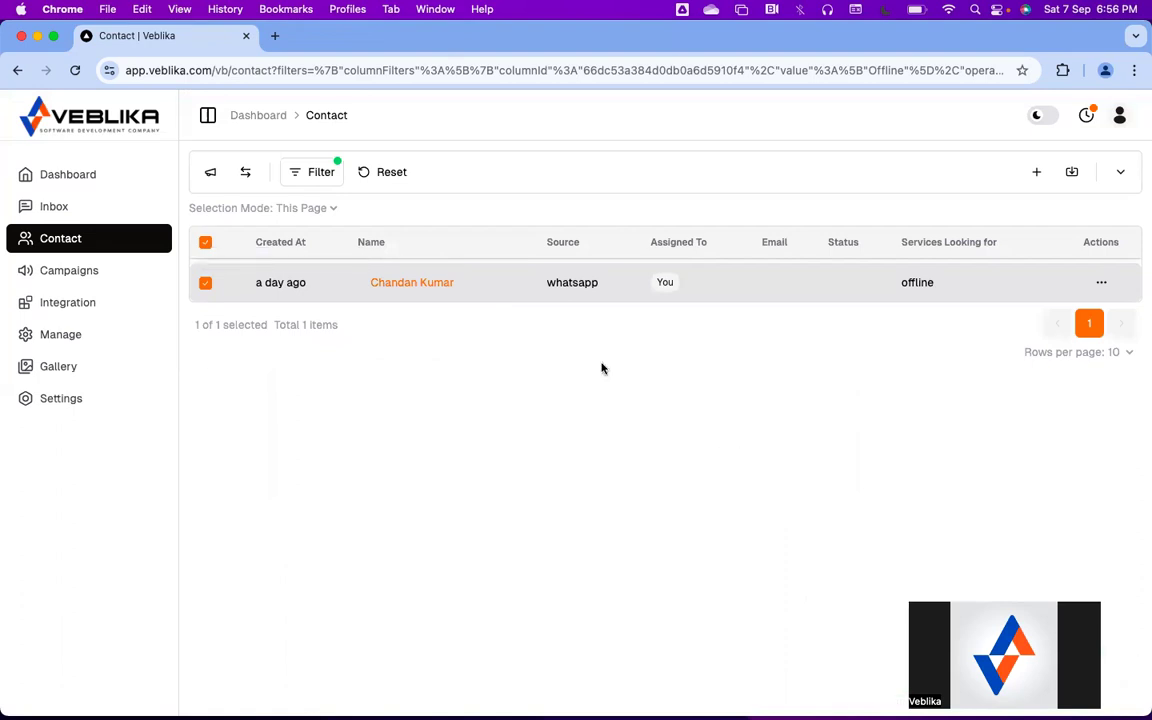
pyautogui.click(205, 242)
pyautogui.click(390, 177)
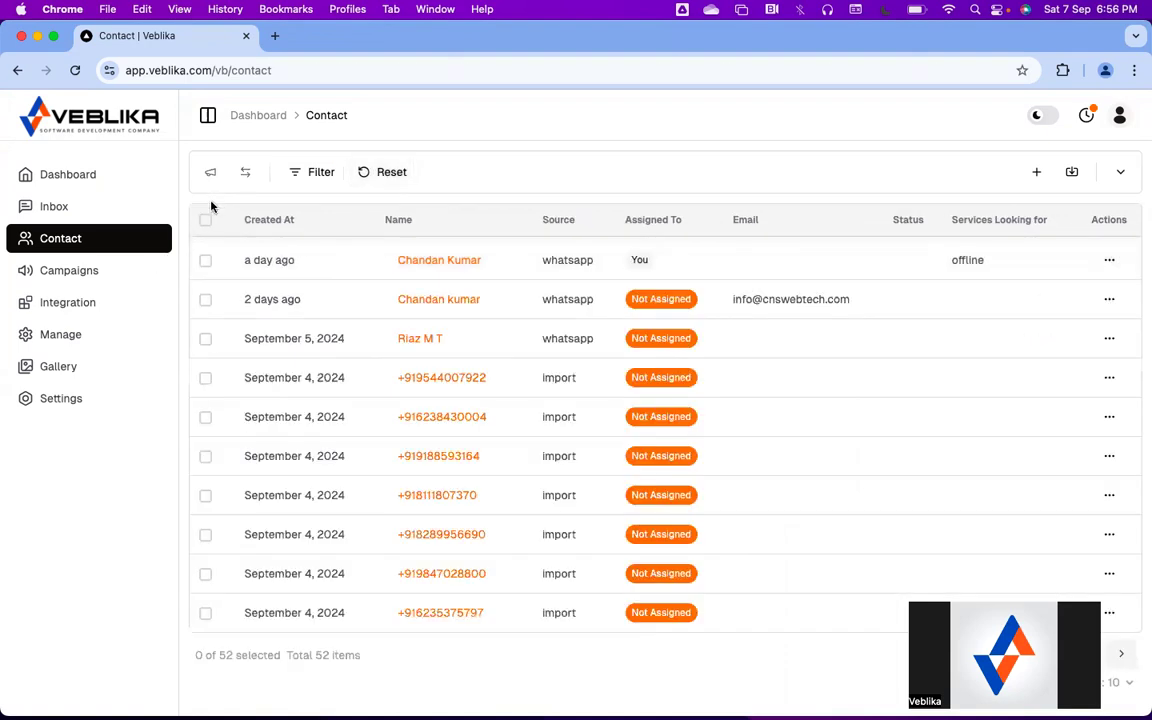
# Start assigning the day-old contact to a user, cancel without assigning, and go to Campaigns
pyautogui.scroll(-1, 236, 310)
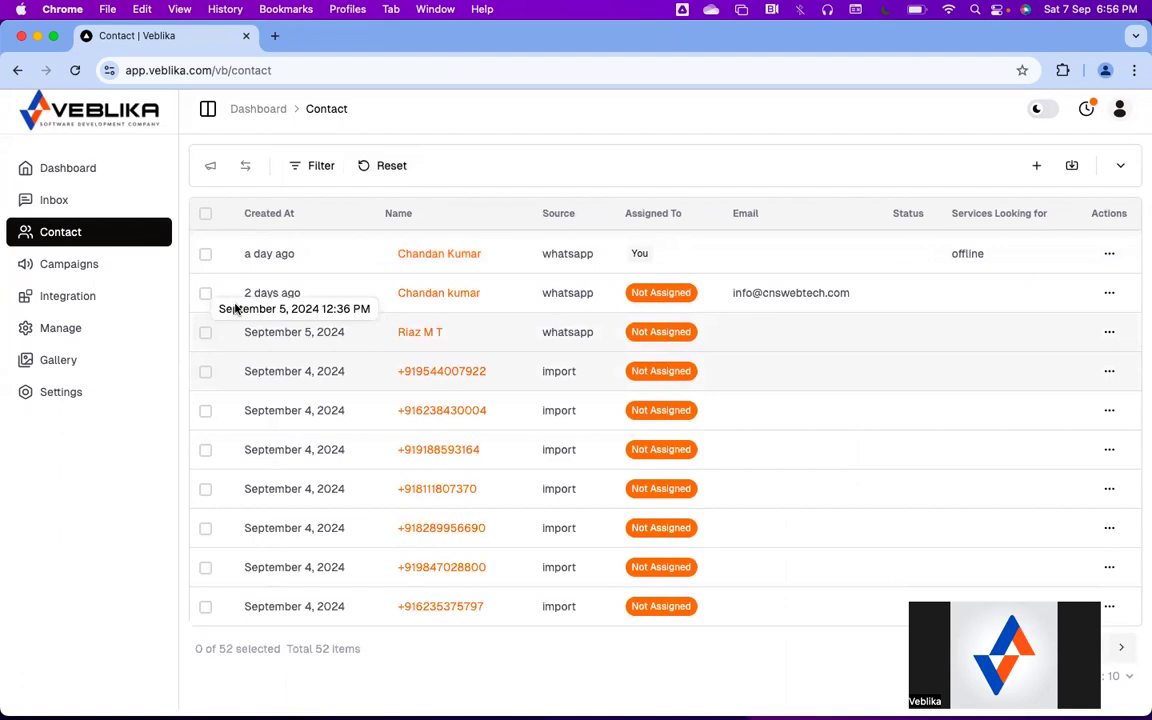
pyautogui.scroll(1, 236, 310)
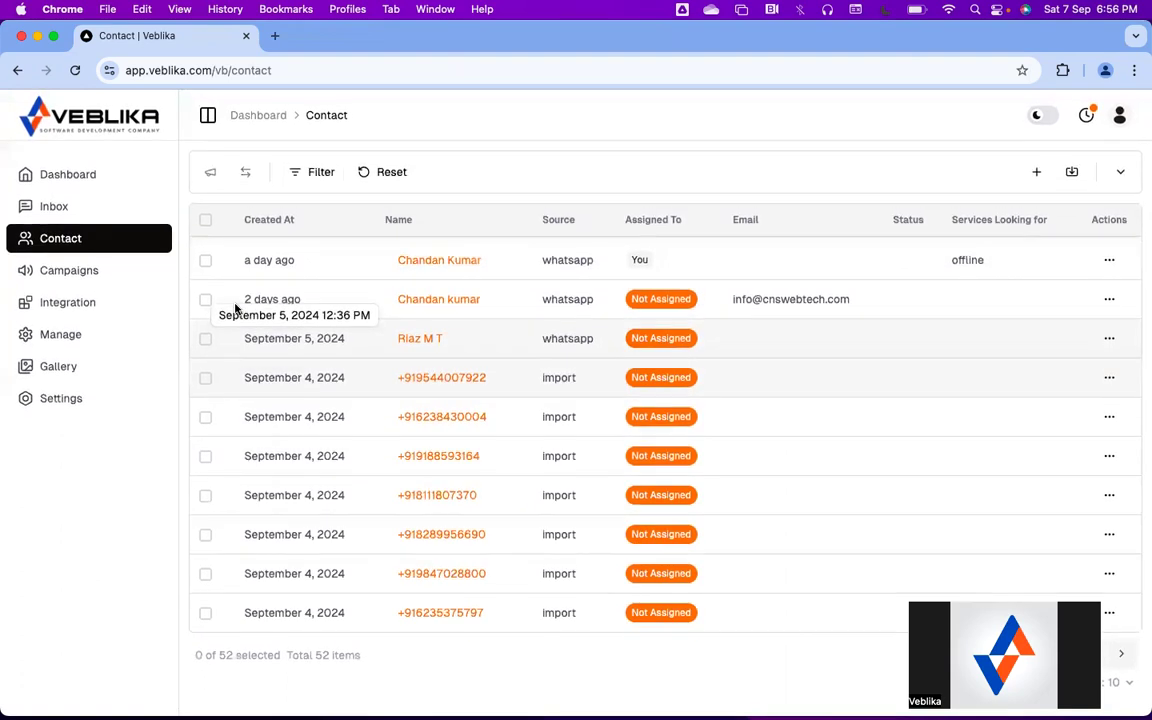
pyautogui.click(206, 262)
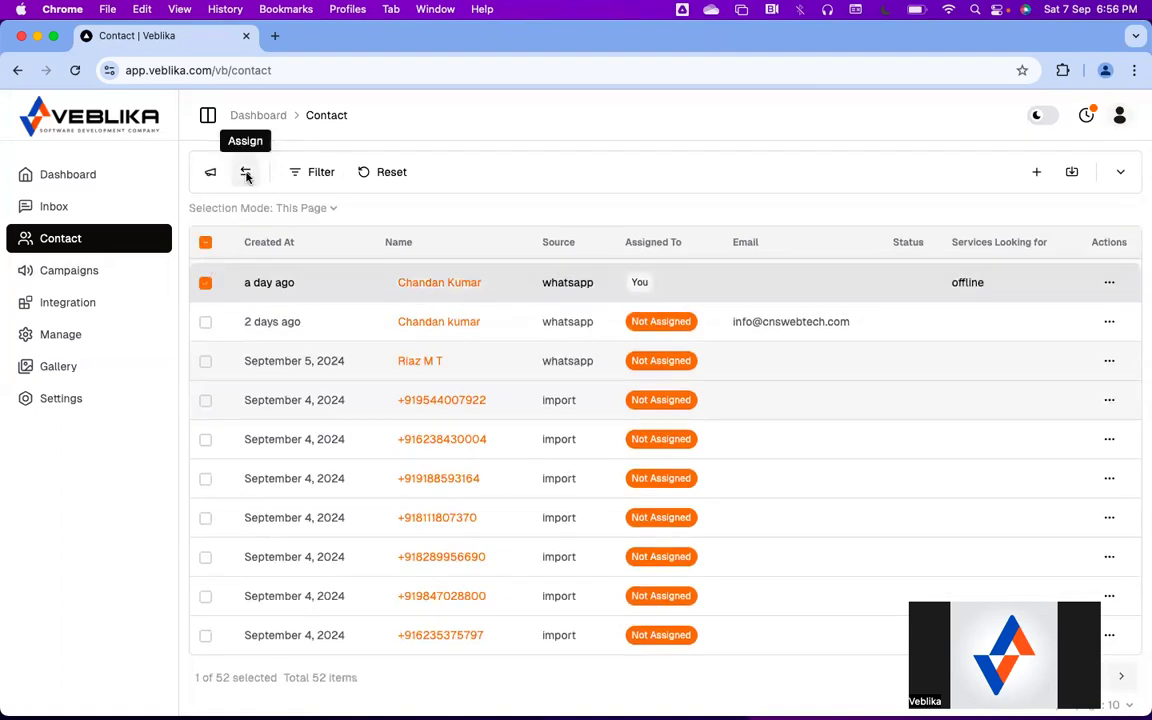
pyautogui.click(246, 173)
pyautogui.click(545, 399)
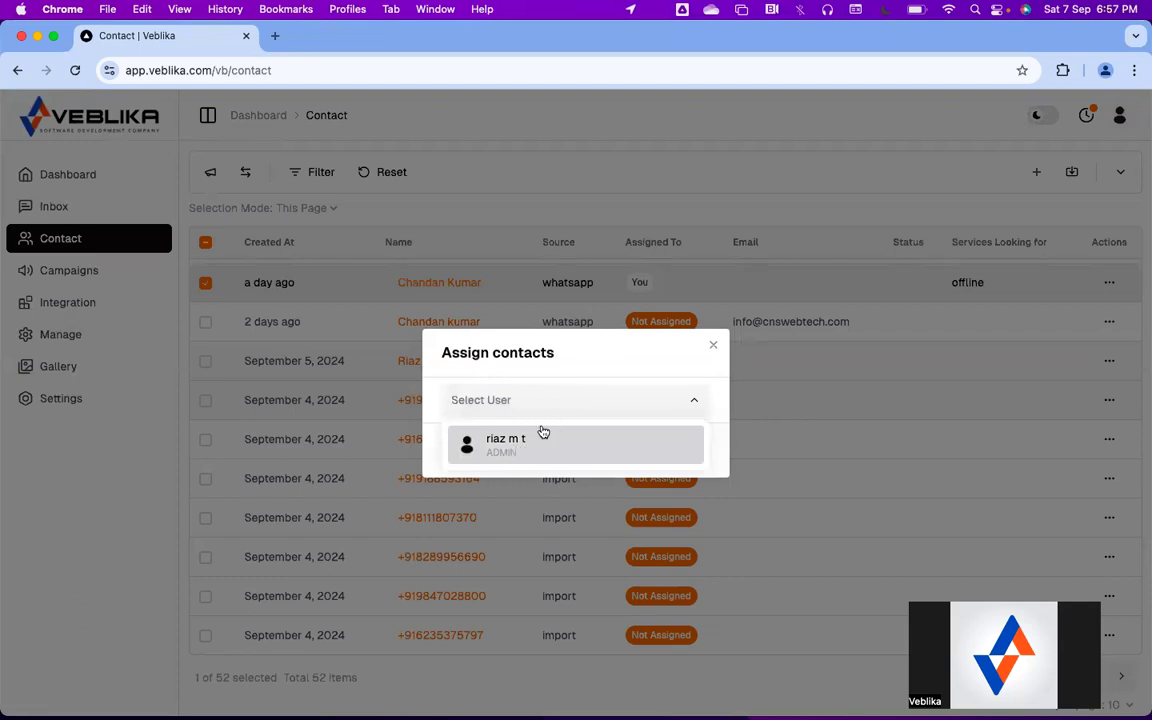
pyautogui.click(610, 358)
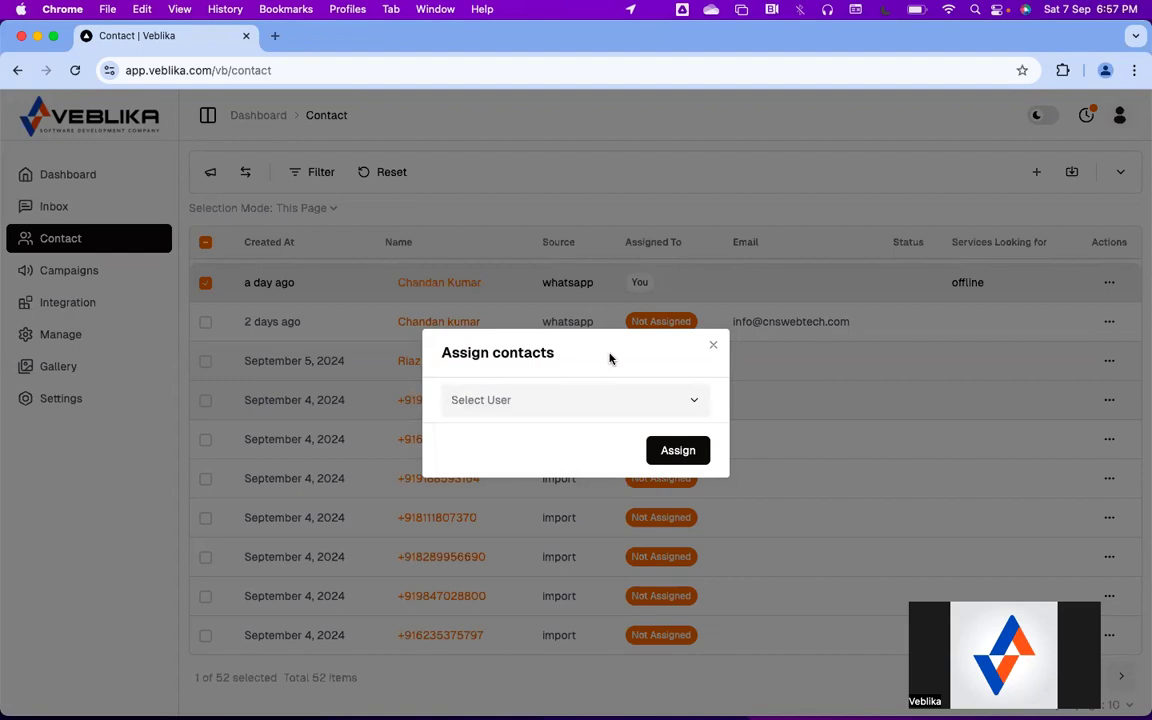
pyautogui.click(713, 345)
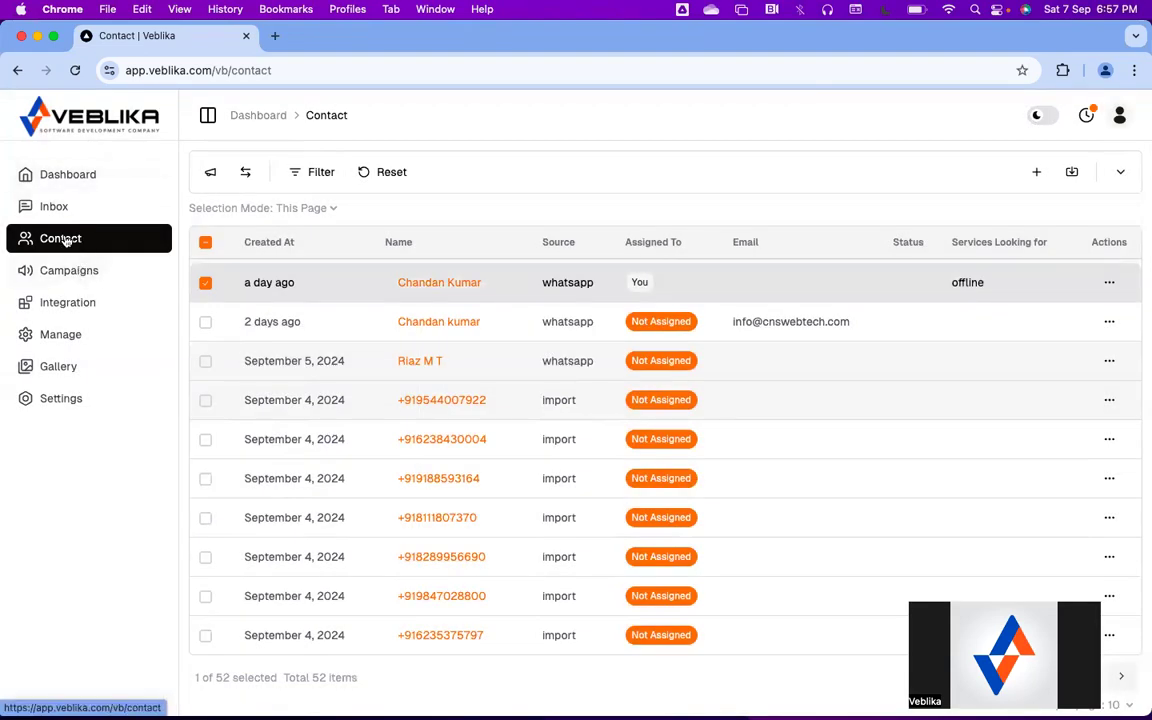
pyautogui.click(63, 270)
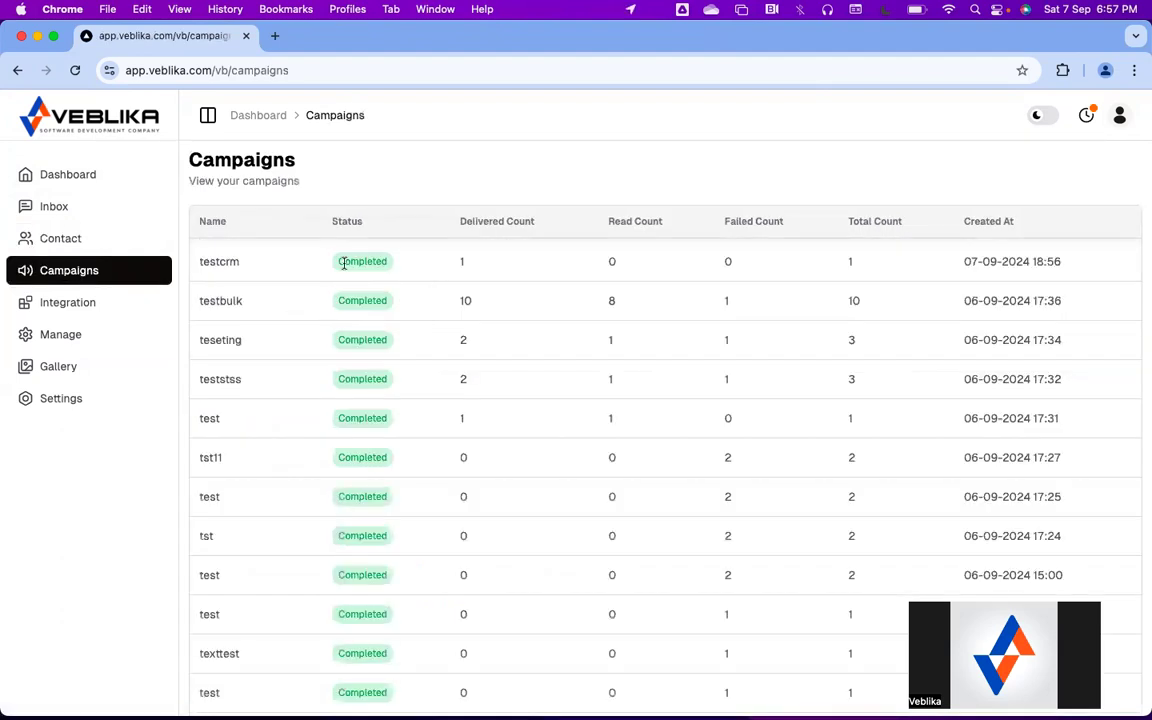
pyautogui.doubleClick(445, 262)
pyautogui.scroll(-2, 1018, 263)
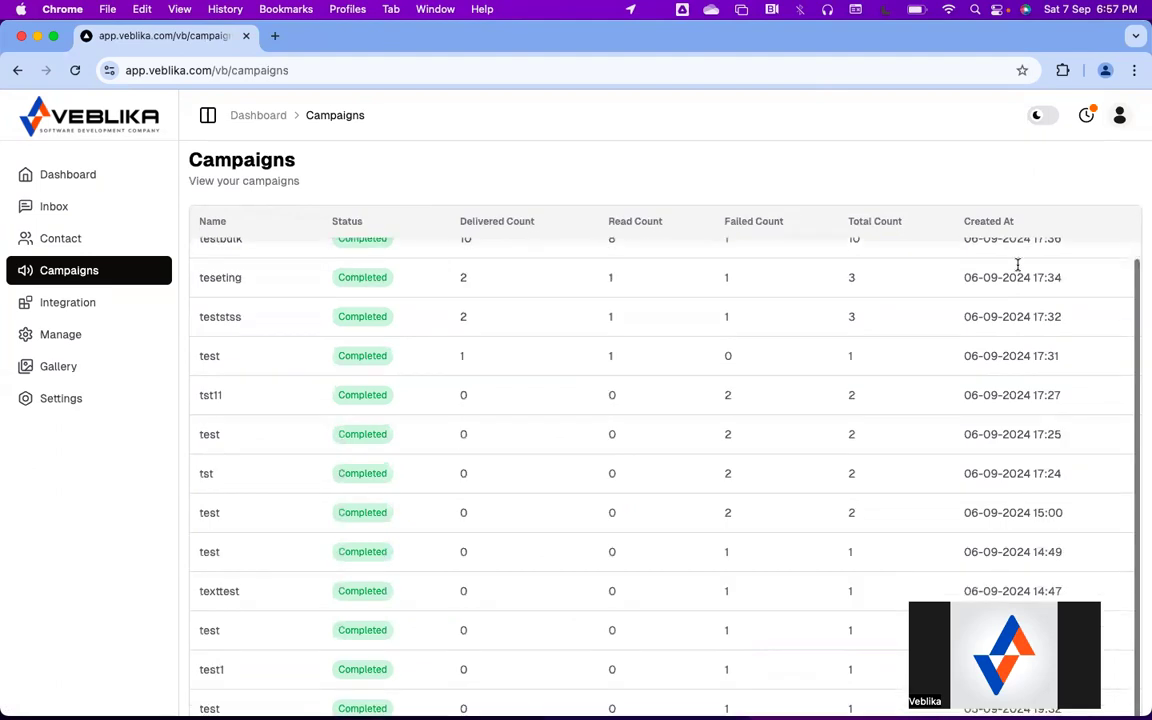